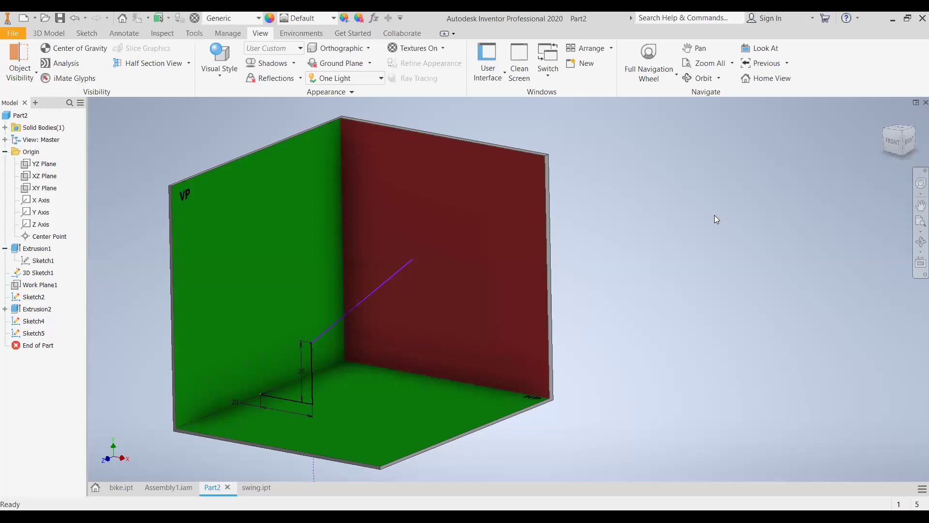
# Examine the model of the VP, HP and red profile planes with the inclined line between them.
pyautogui.scroll(-4, 450, 314)
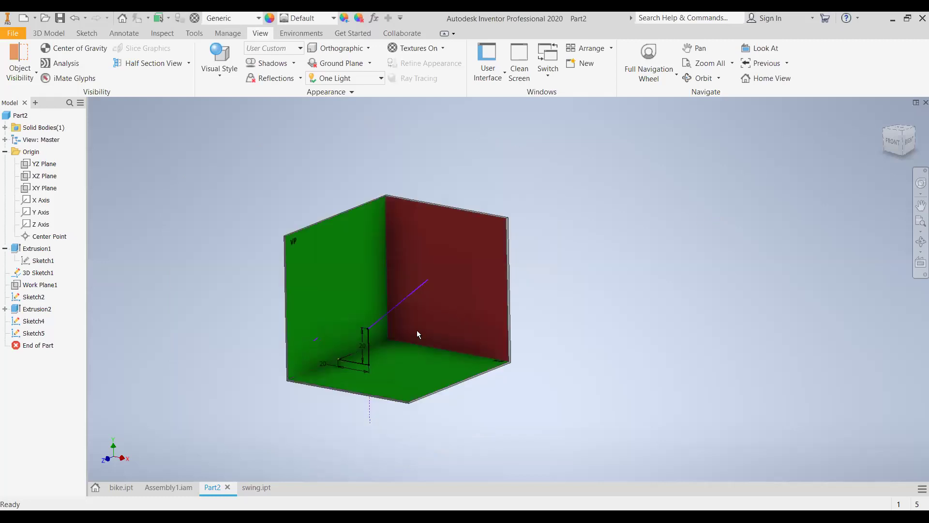
pyautogui.scroll(4, 464, 335)
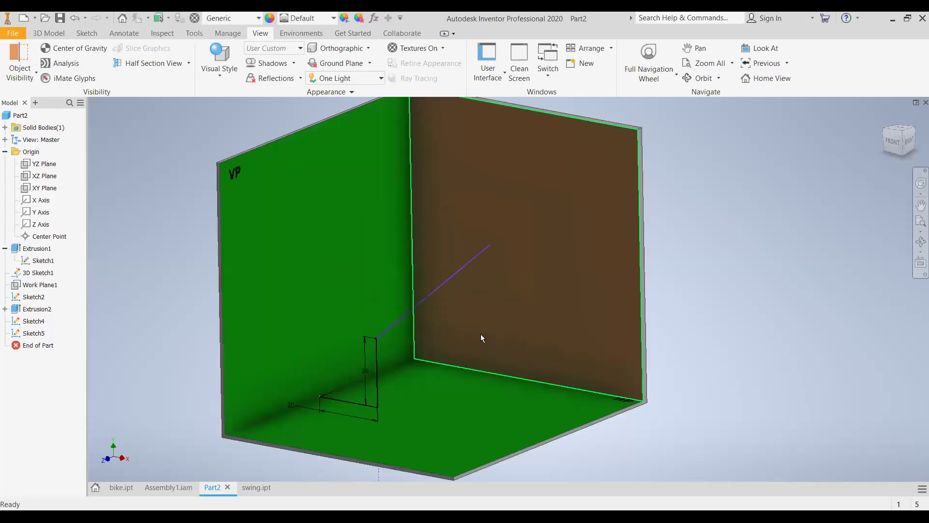
pyautogui.moveTo(465, 335); pyautogui.dragTo(452, 334, button='middle')
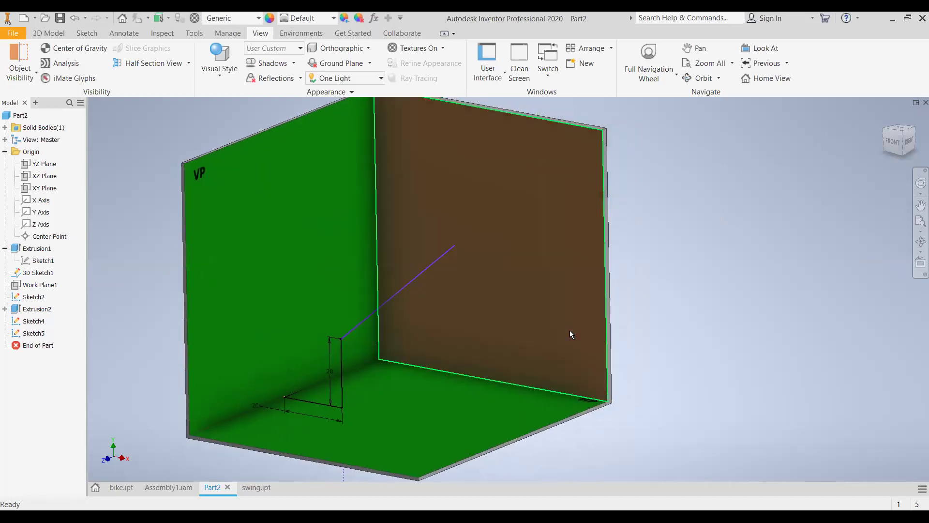
pyautogui.scroll(-3, 571, 333)
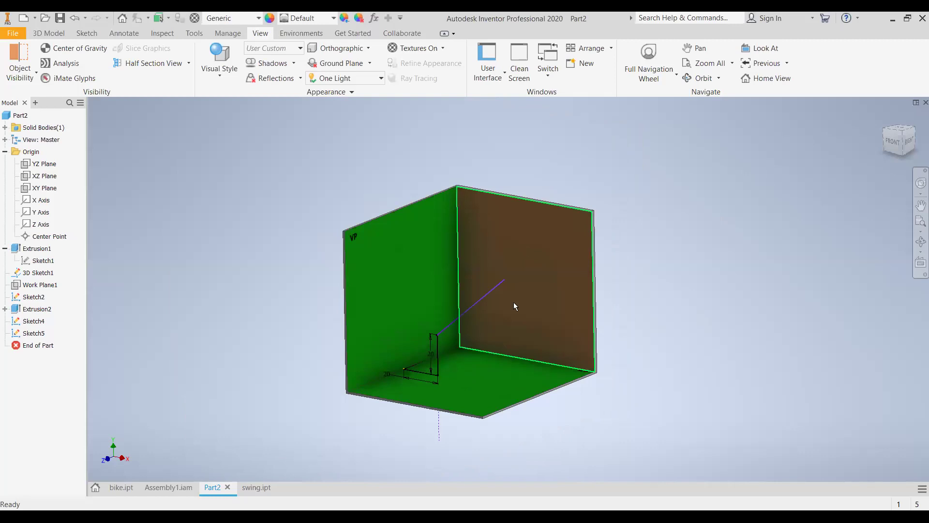
pyautogui.scroll(-2, 513, 302)
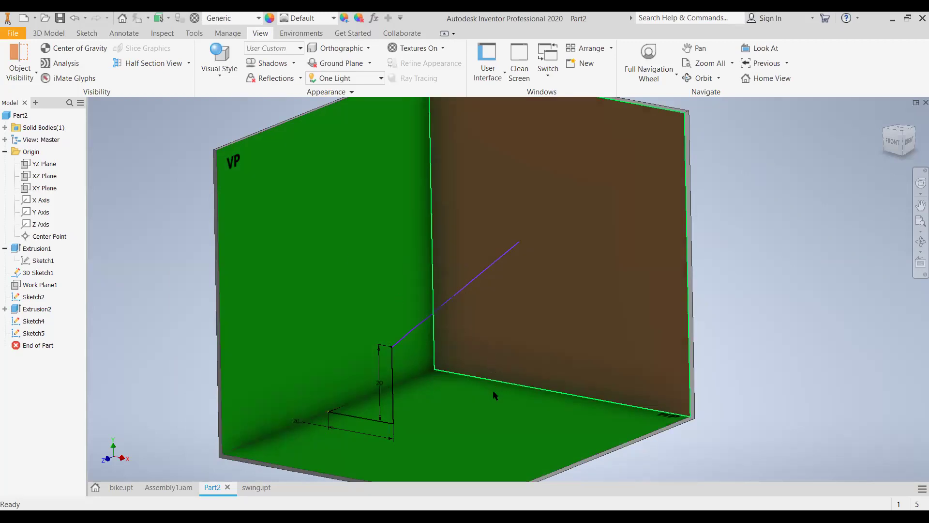
pyautogui.scroll(-3, 484, 359)
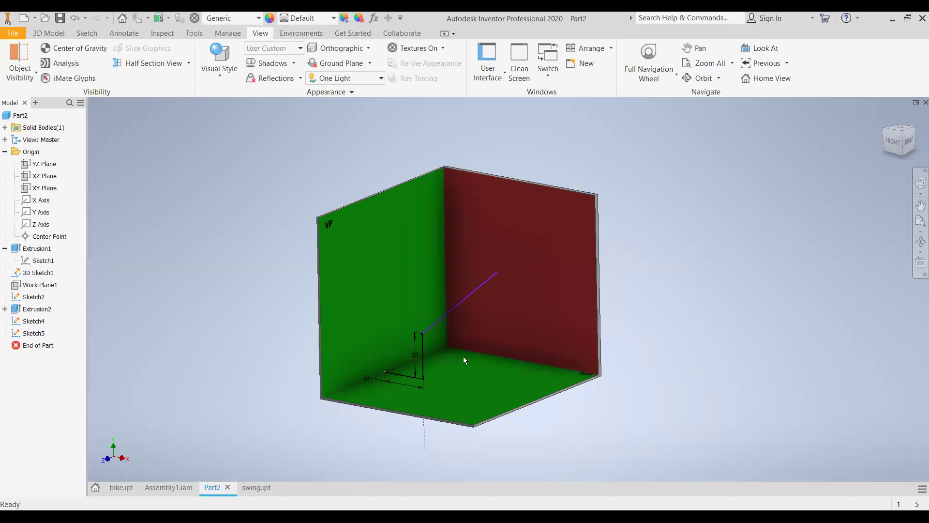
pyautogui.scroll(3, 463, 358)
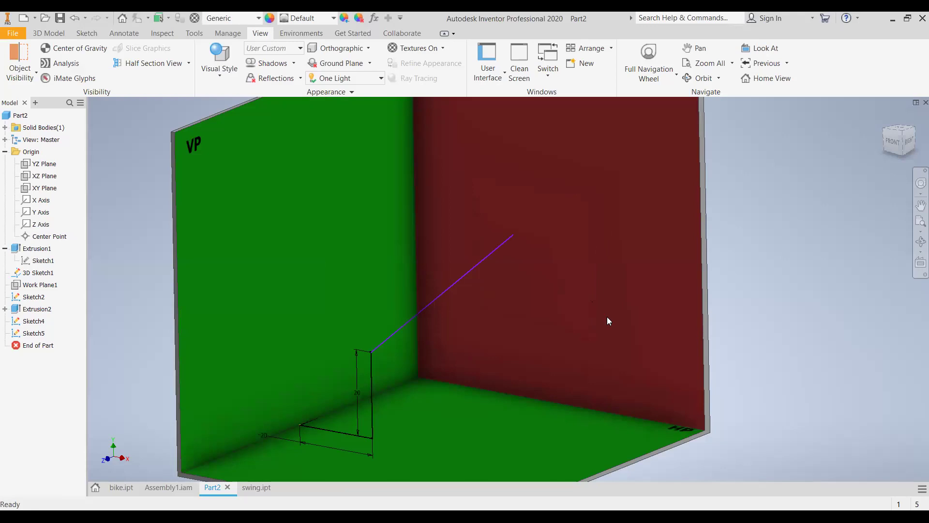
pyautogui.moveTo(607, 318)
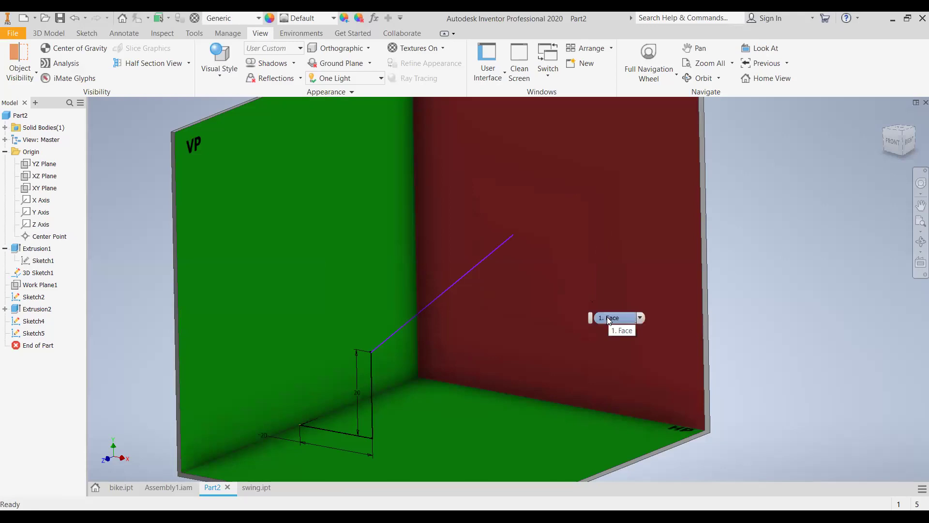
pyautogui.moveTo(749, 293); pyautogui.dragTo(719, 271, button='middle')
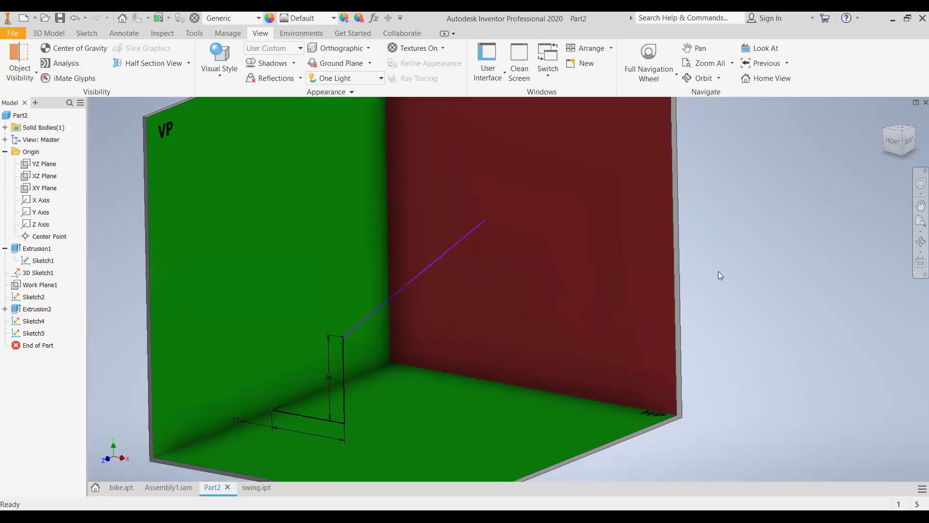
pyautogui.click(920, 241)
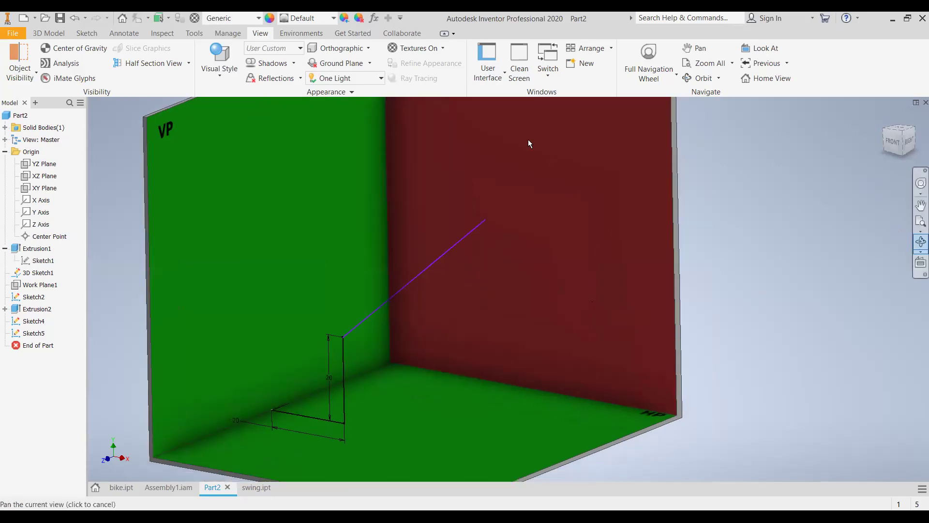
pyautogui.press('Escape')
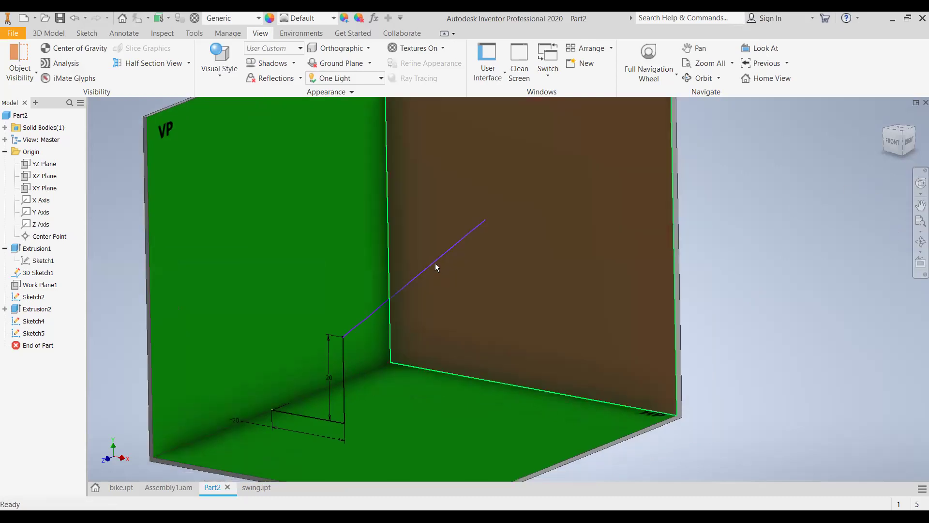
# Inspect the inclined line, its lower endpoint and the 20 mm dimensions locating it from the HP and VP.
pyautogui.click(434, 263)
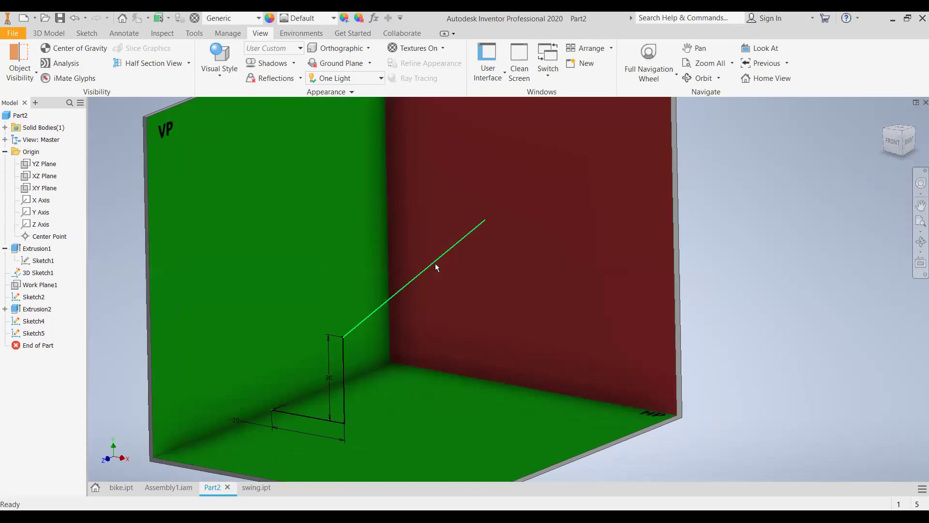
pyautogui.click(435, 263)
pyautogui.click(344, 338)
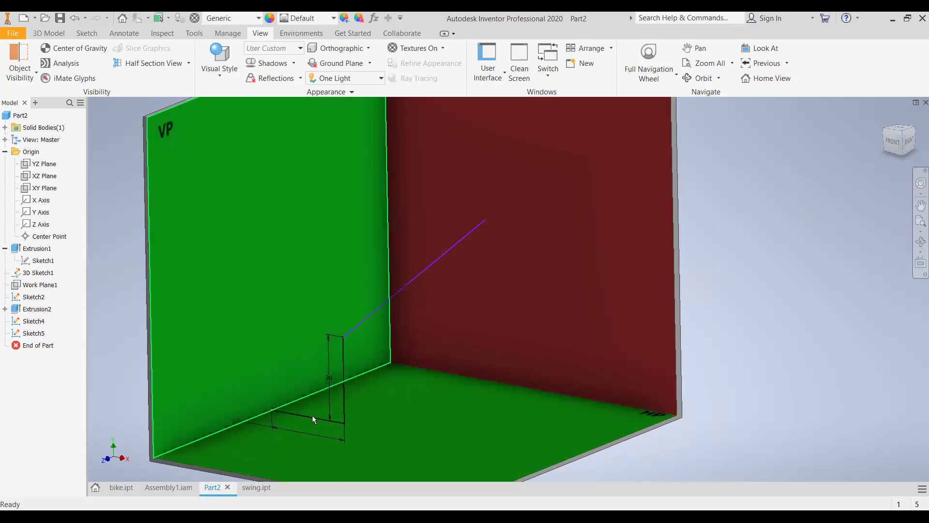
pyautogui.moveTo(336, 383); pyautogui.dragTo(330, 383)
pyautogui.moveTo(364, 419); pyautogui.dragTo(364, 419)
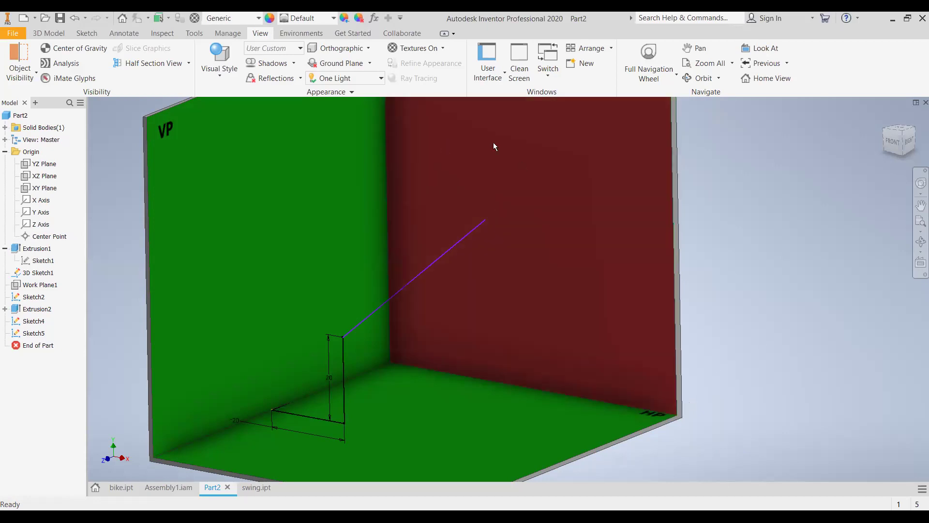
pyautogui.scroll(-3, 467, 104)
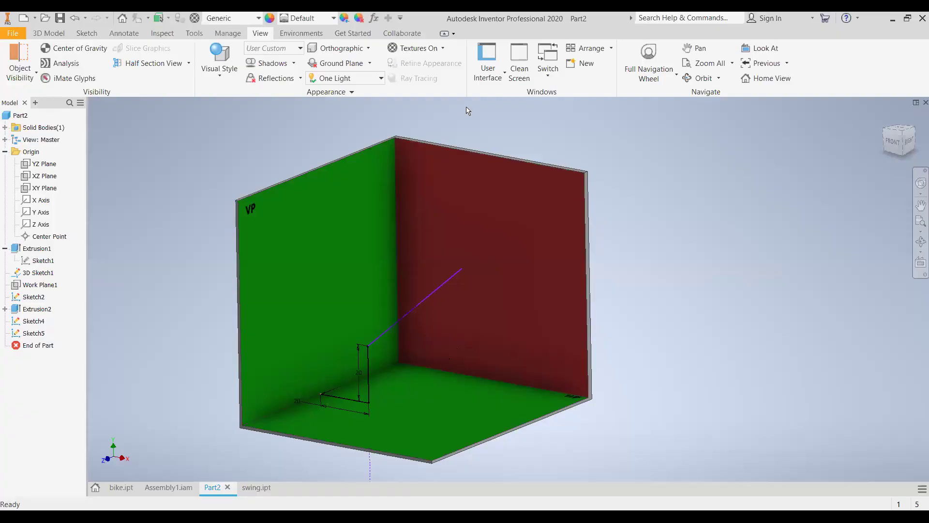
pyautogui.click(532, 218)
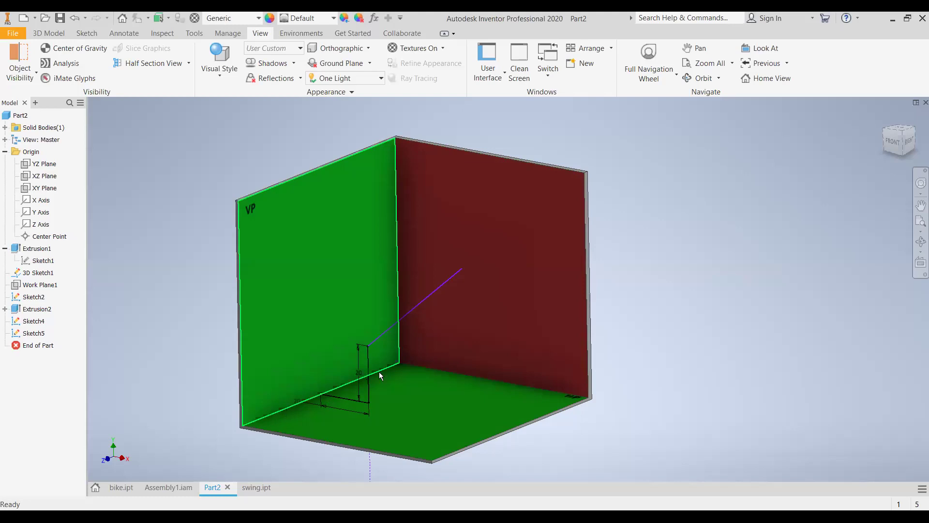
# Orbit the model to look down on the HP and examine the inclined line's top view.
pyautogui.click(916, 241)
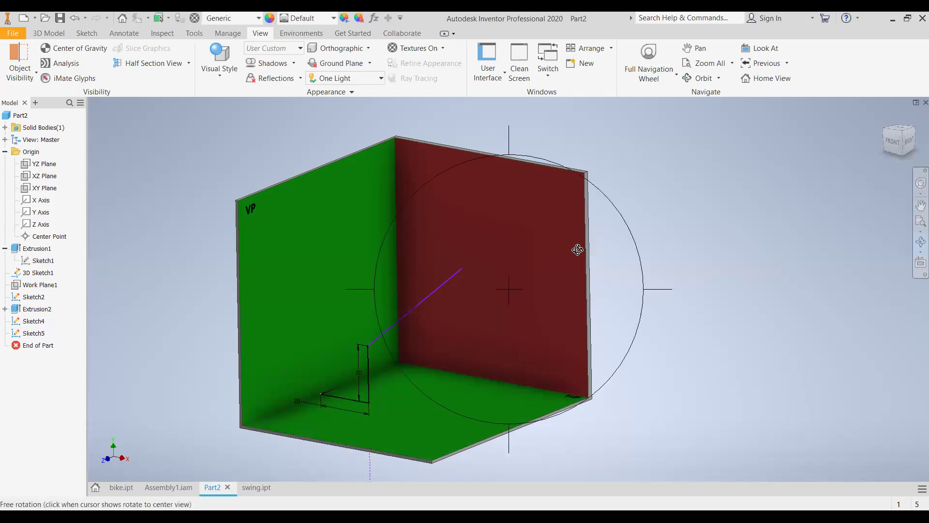
pyautogui.moveTo(548, 226); pyautogui.dragTo(549, 226)
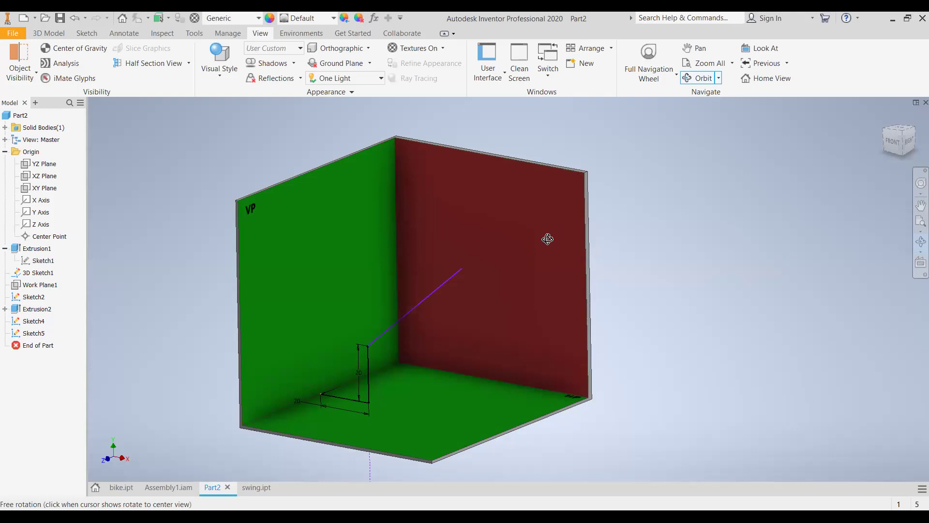
pyautogui.moveTo(548, 239); pyautogui.dragTo(550, 239)
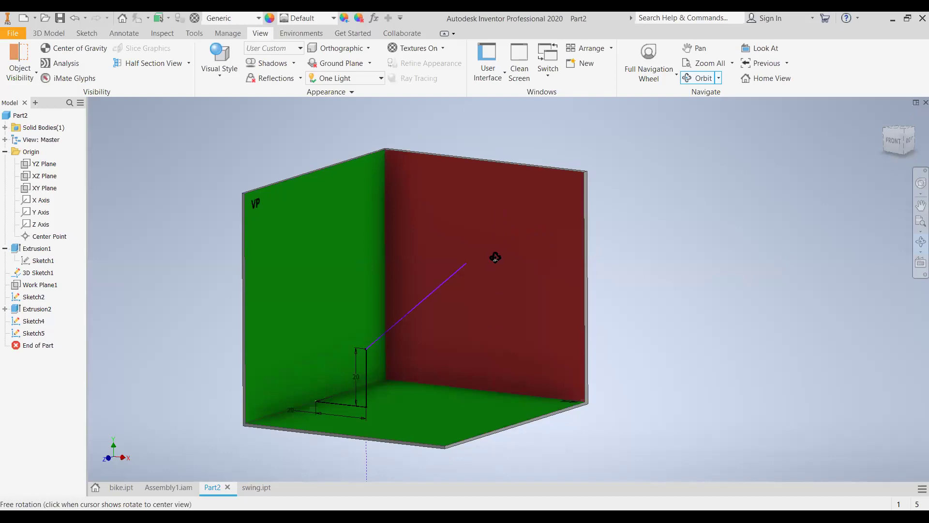
pyautogui.moveTo(493, 269); pyautogui.dragTo(449, 275)
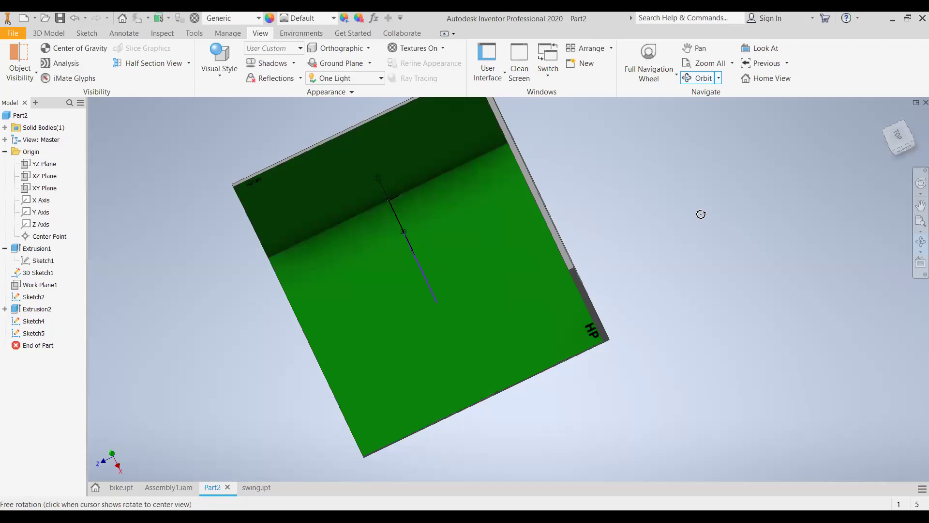
pyautogui.press('Escape')
pyautogui.scroll(3, 451, 330)
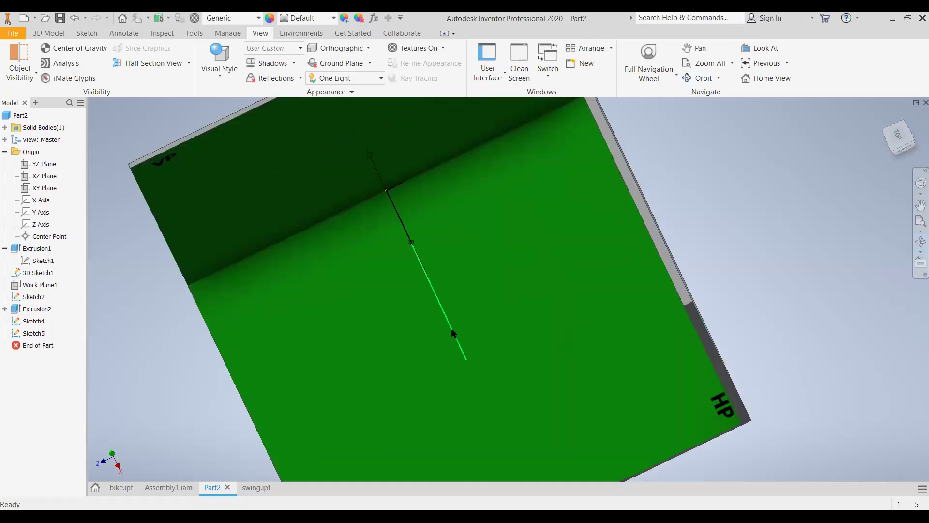
pyautogui.click(465, 346)
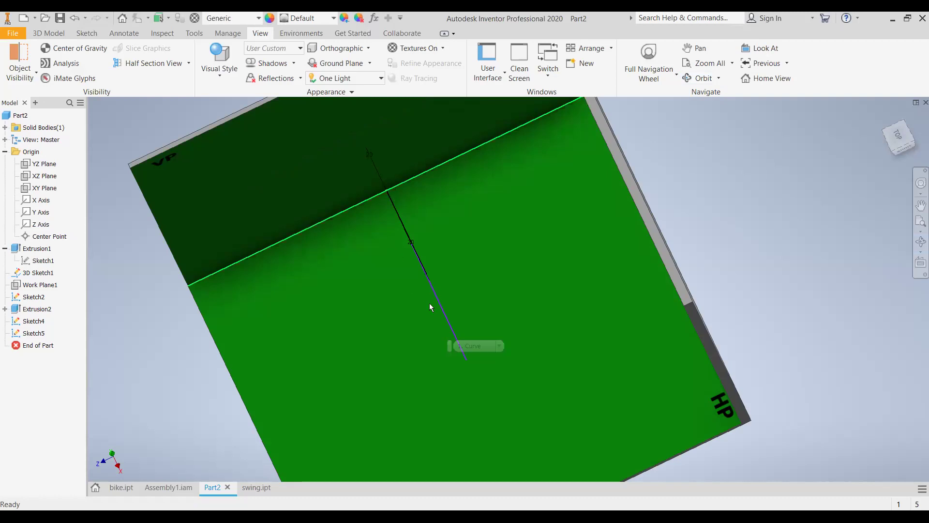
pyautogui.moveTo(446, 323)
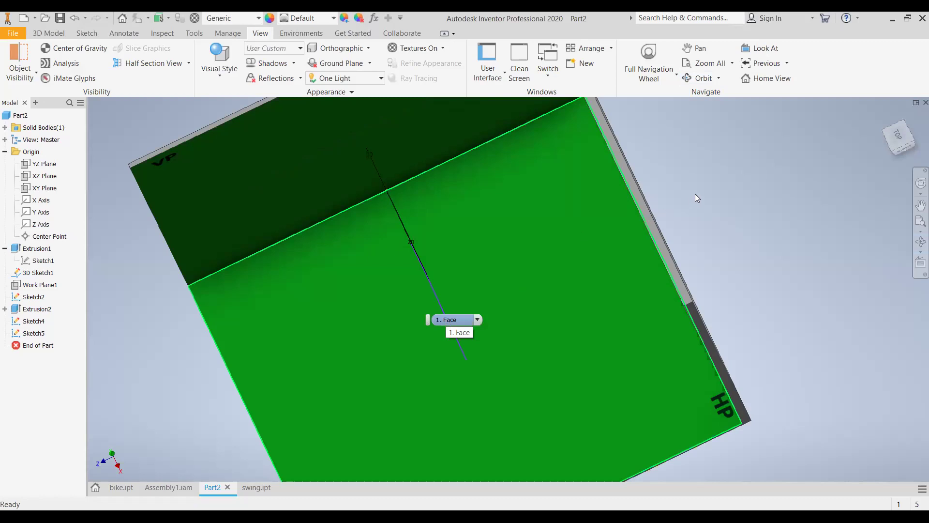
pyautogui.click(445, 308)
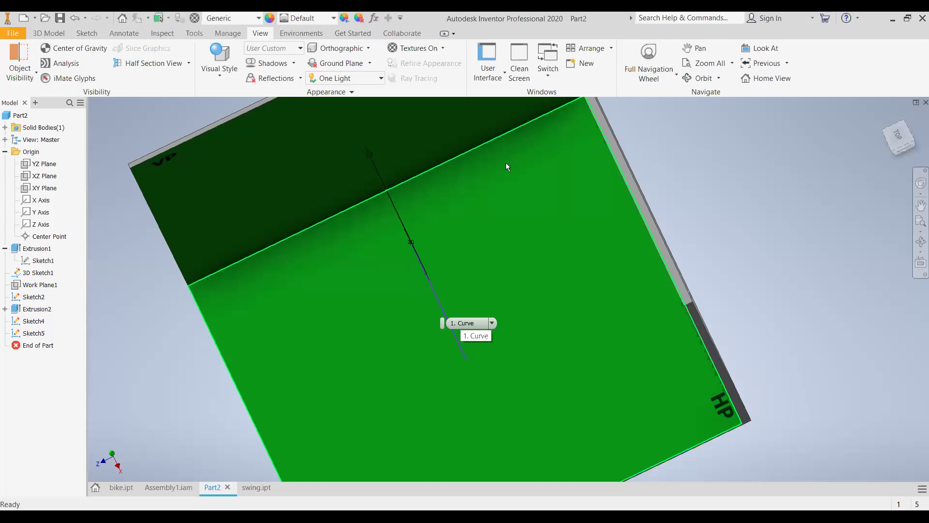
pyautogui.click(444, 312)
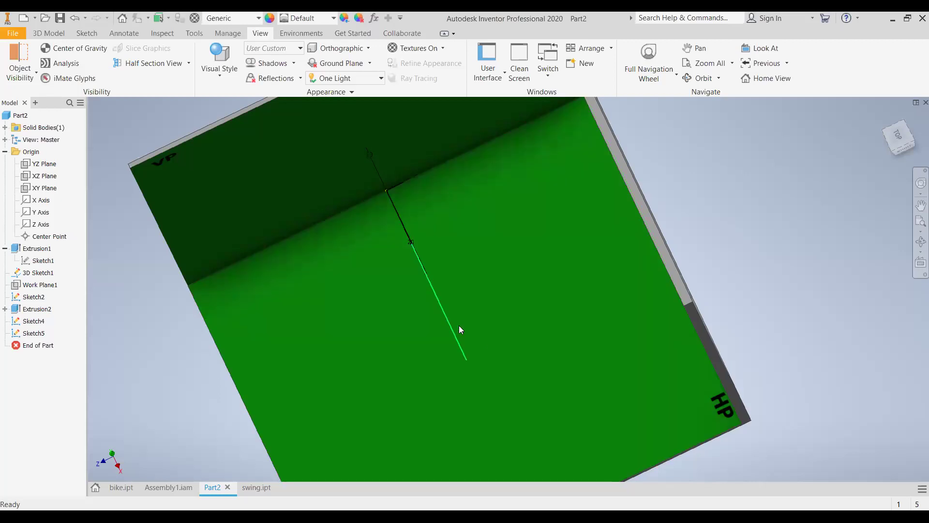
# Orbit the model to face the VP squarely and examine how the inclined line appears against it.
pyautogui.click(916, 244)
pyautogui.moveTo(406, 303); pyautogui.dragTo(403, 230)
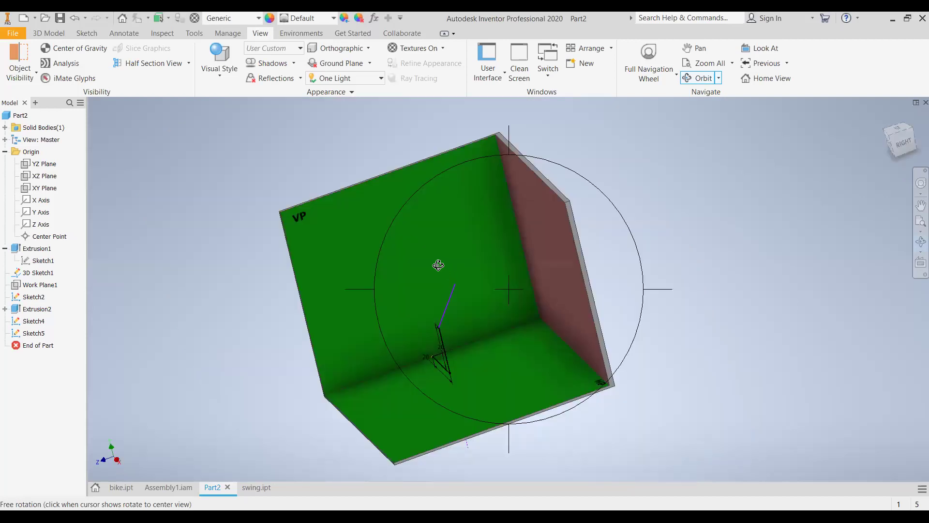
pyautogui.moveTo(438, 266); pyautogui.dragTo(434, 264)
pyautogui.moveTo(602, 174); pyautogui.dragTo(616, 191)
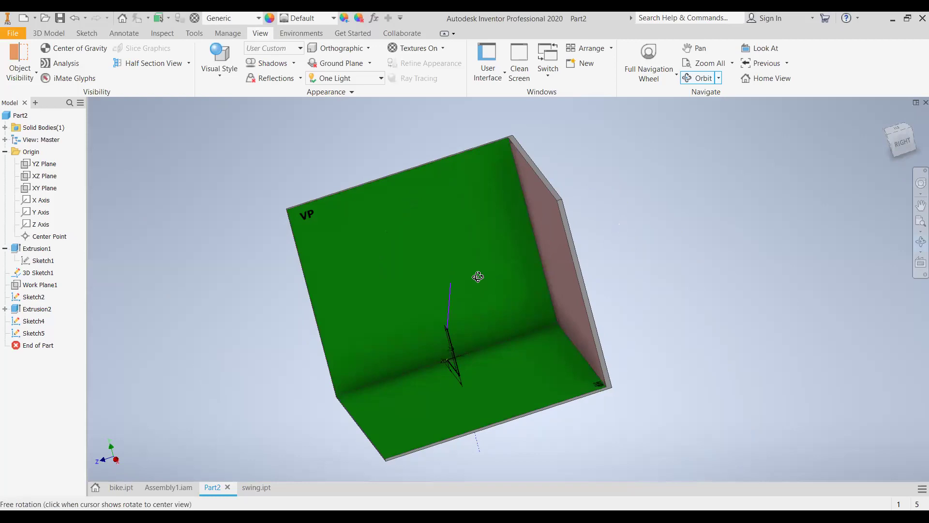
pyautogui.click(458, 260)
pyautogui.moveTo(460, 253); pyautogui.dragTo(458, 228)
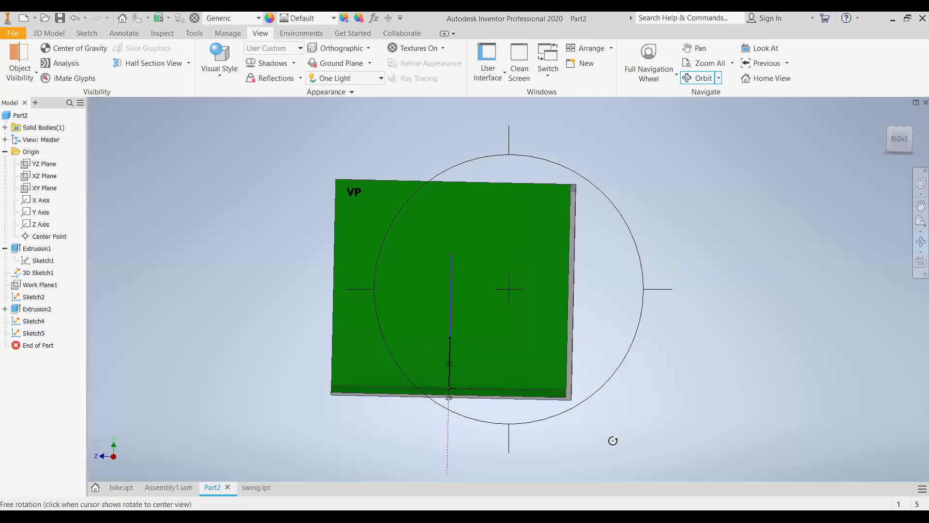
pyautogui.scroll(2, 524, 440)
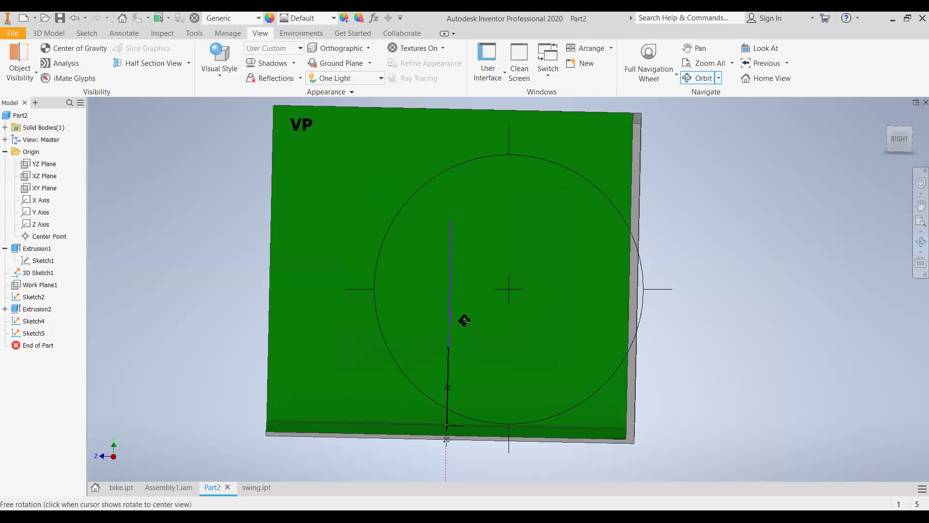
# Orbit the model to face the red profile plane and examine the inclined line's side view.
pyautogui.moveTo(481, 315); pyautogui.dragTo(484, 363)
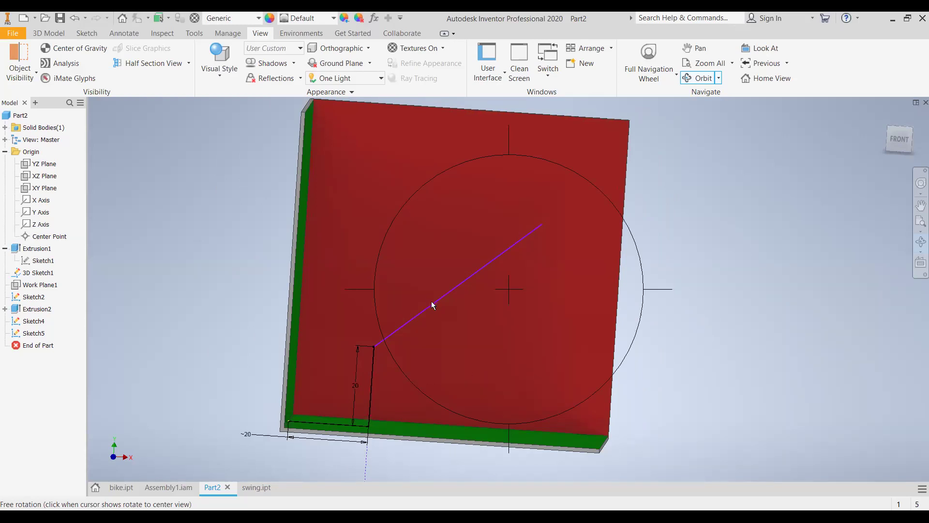
pyautogui.press('Escape')
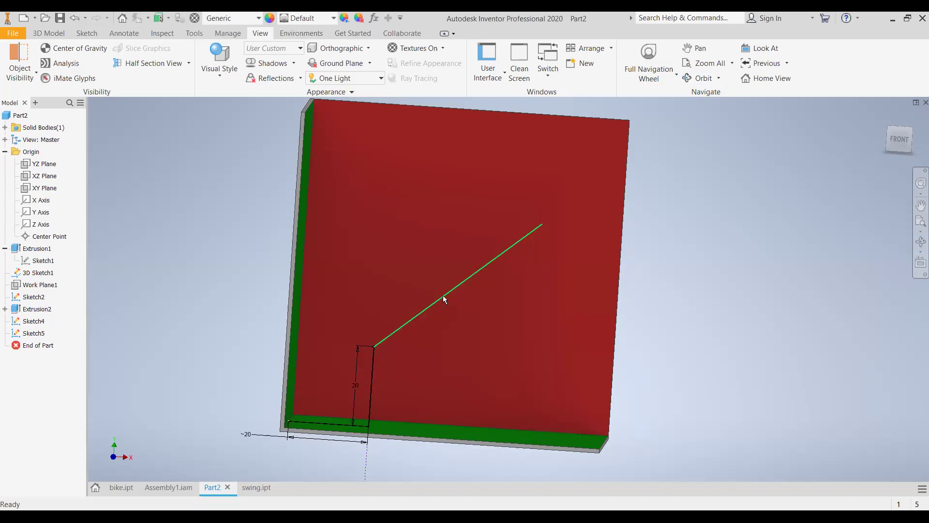
pyautogui.moveTo(460, 315)
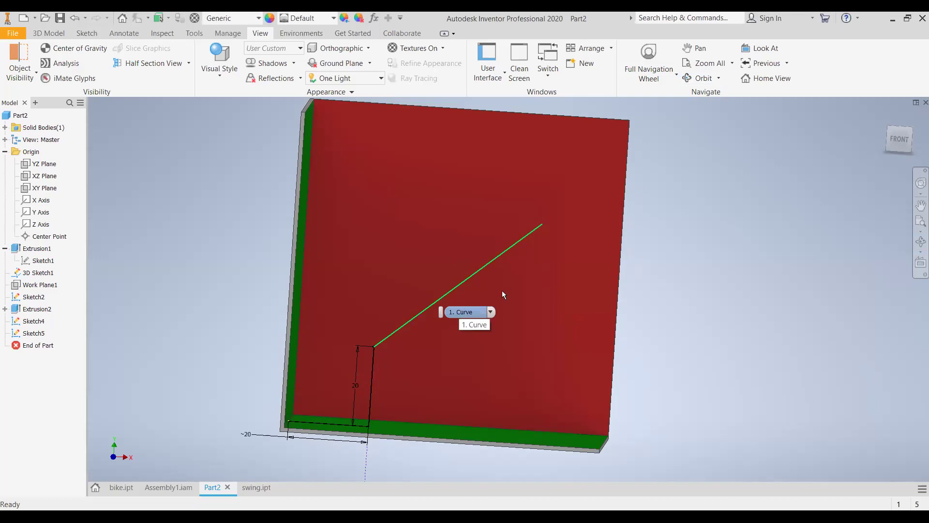
pyautogui.click(475, 274)
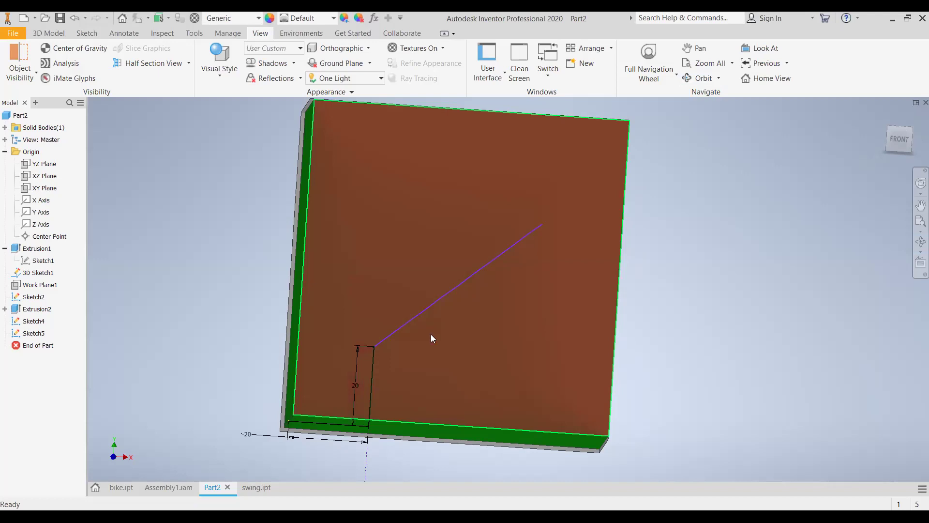
pyautogui.moveTo(430, 335)
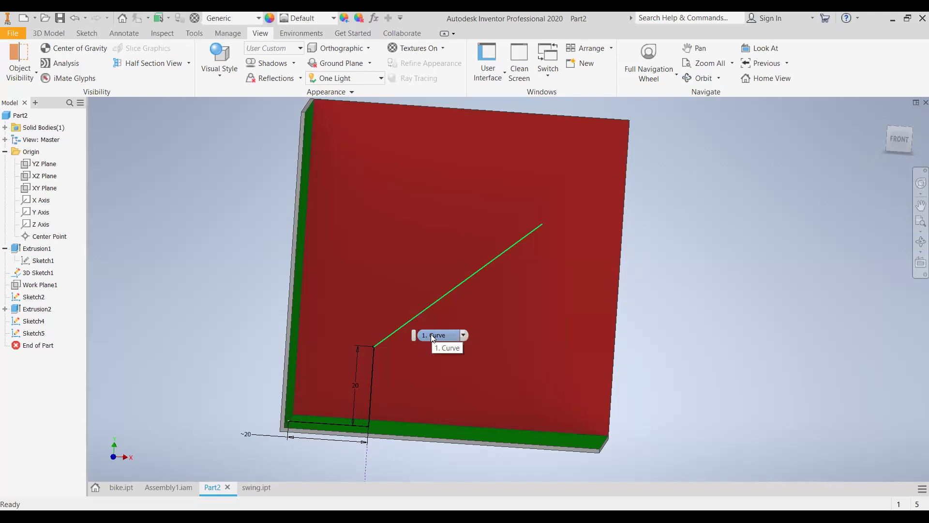
pyautogui.click(721, 335)
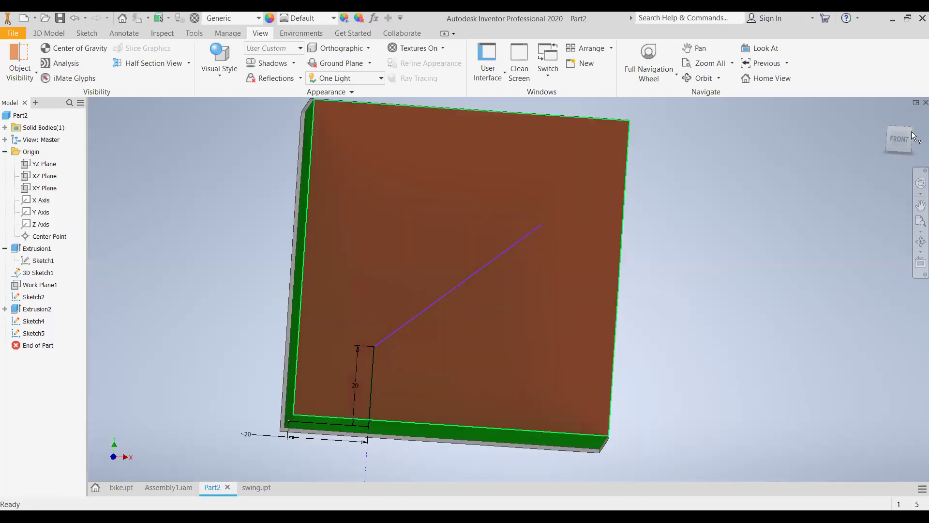
# Return the model to the isometric corner view and examine the inclined line against all three planes.
pyautogui.press('F2')
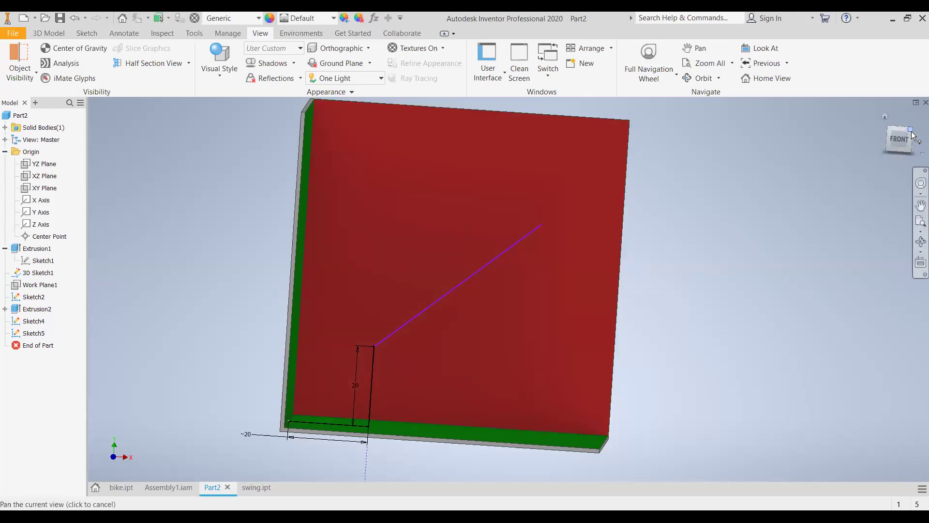
pyautogui.click(911, 131)
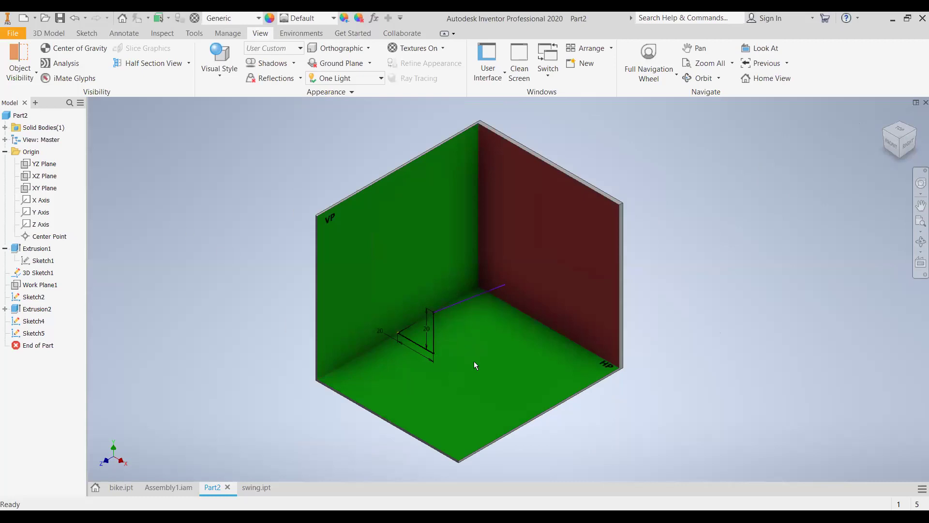
pyautogui.click(521, 221)
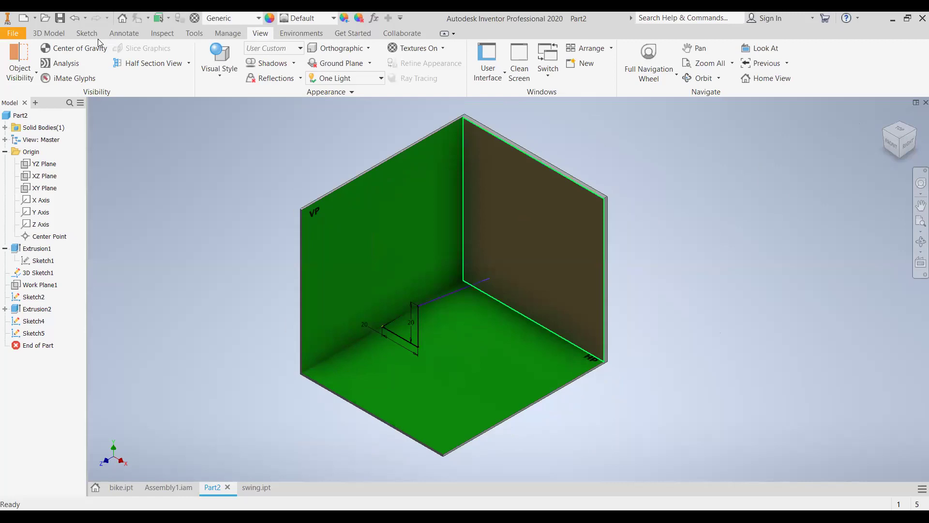
pyautogui.press('Escape')
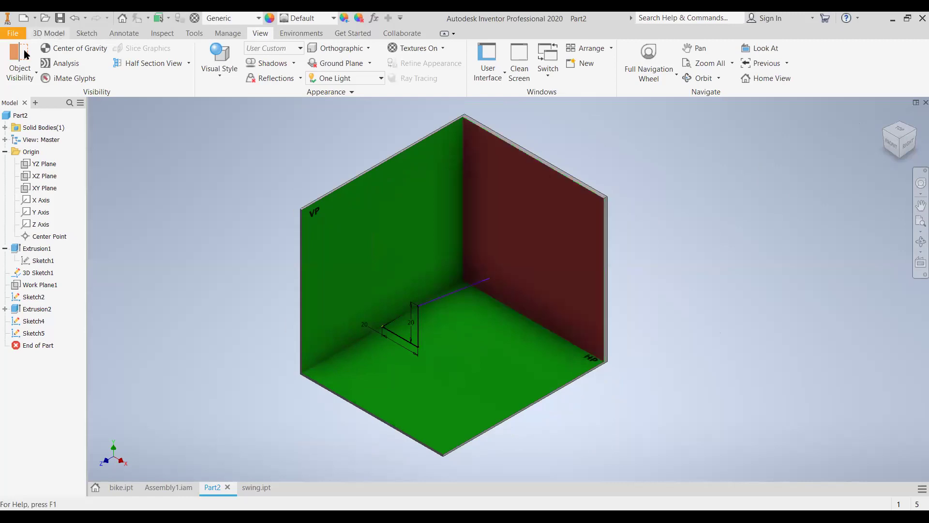
# Start a 2D sketch on the HP, project the inclined line onto it, and finish the sketch.
pyautogui.click(50, 33)
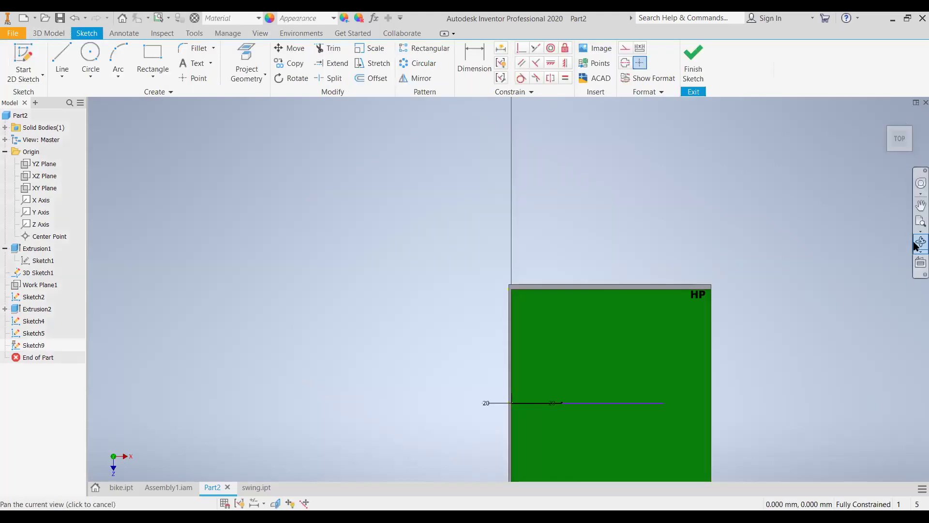
pyautogui.click(919, 242)
pyautogui.moveTo(568, 385); pyautogui.dragTo(481, 348)
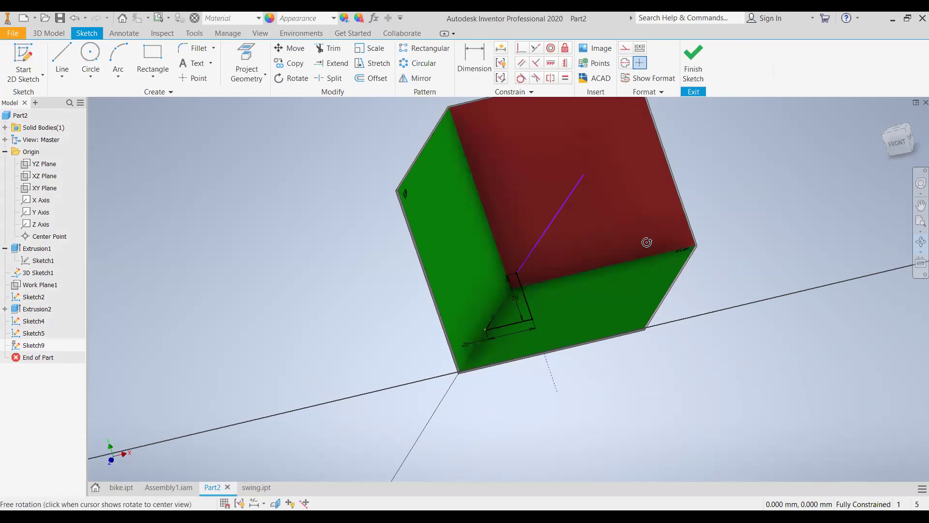
pyautogui.moveTo(658, 276); pyautogui.dragTo(655, 309)
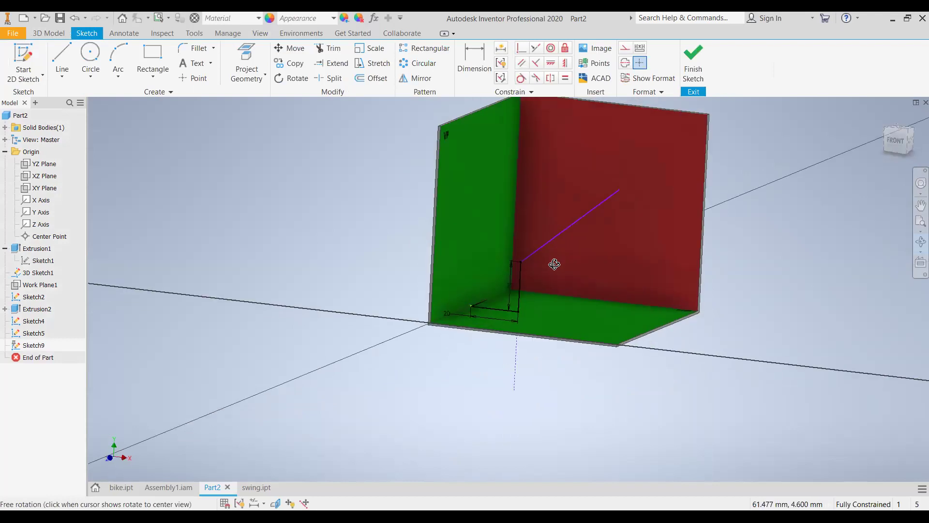
pyautogui.moveTo(590, 262)
pyautogui.mouseDown()
pyautogui.moveTo(533, 269)
pyautogui.moveTo(574, 266)
pyautogui.mouseUp()
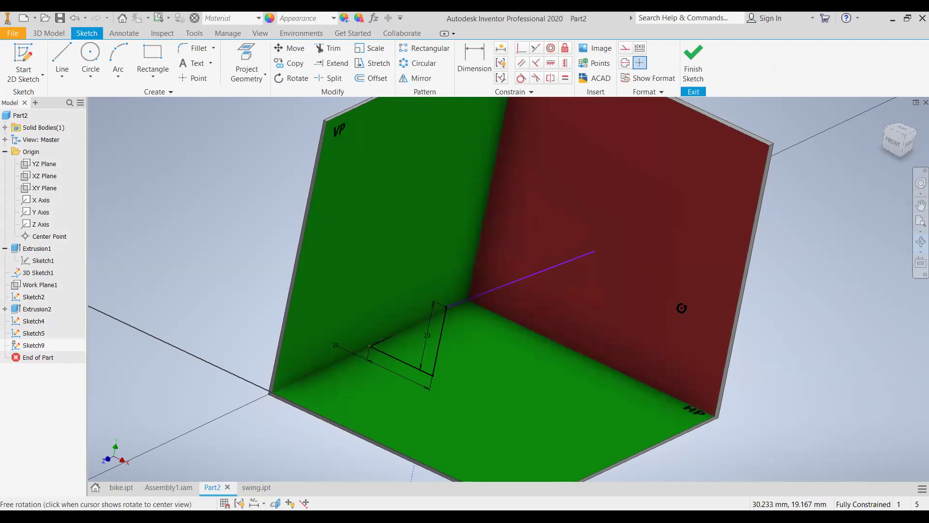
pyautogui.moveTo(525, 303); pyautogui.dragTo(539, 299)
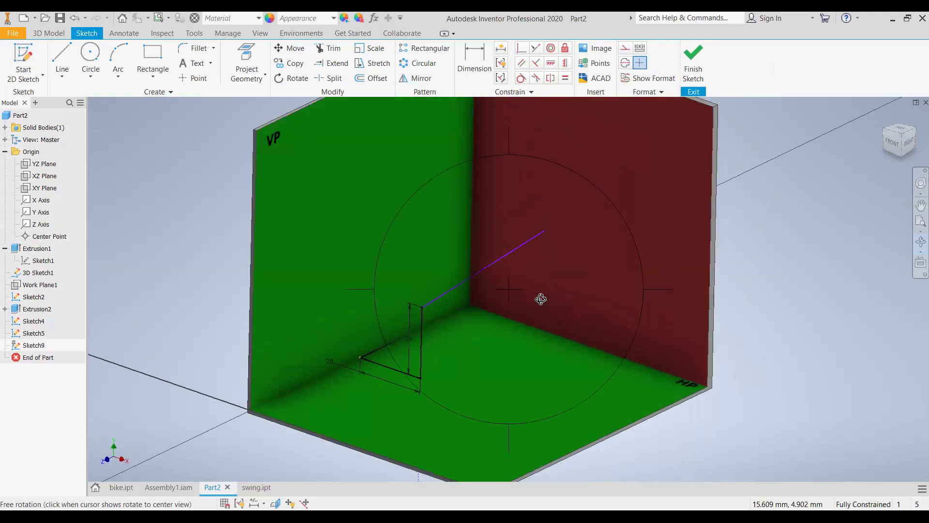
pyautogui.click(247, 58)
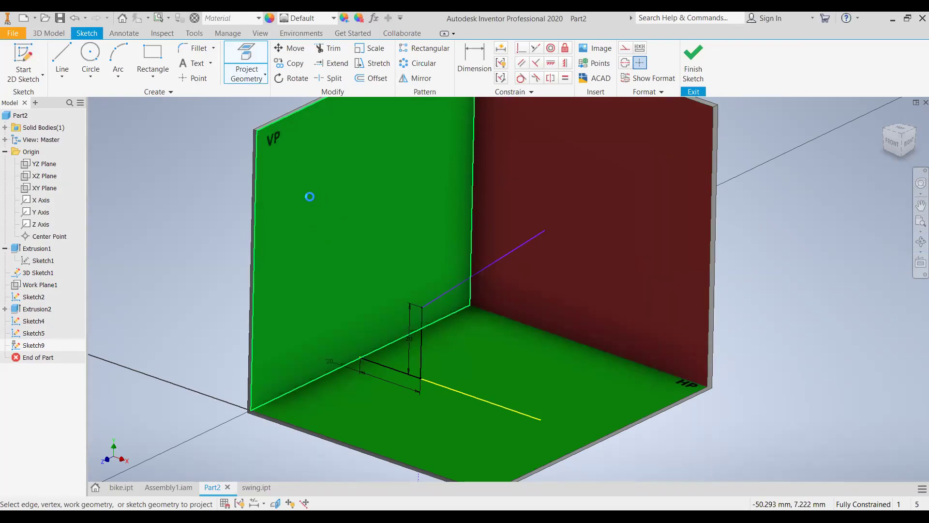
pyautogui.hotkey('ctrl', 'Return')
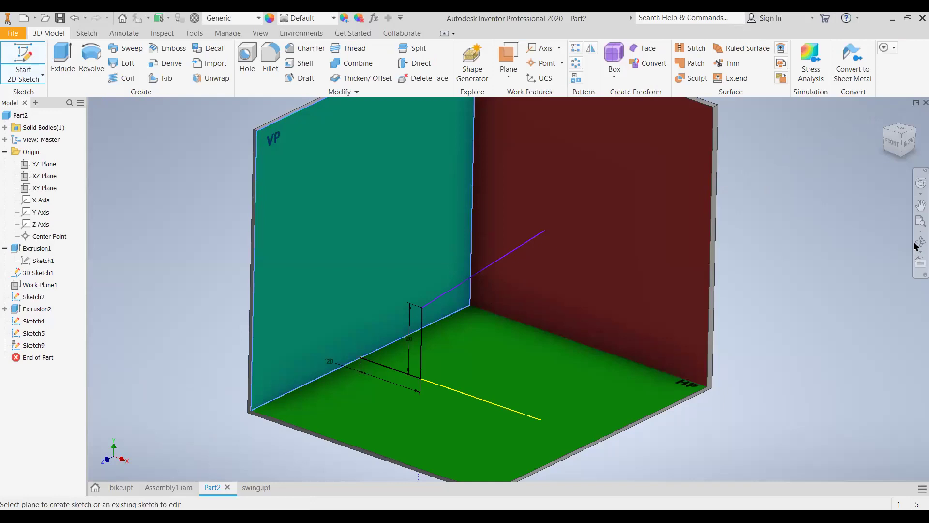
# Start a 2D sketch on the VP and project the inclined line onto it.
pyautogui.click(629, 332)
pyautogui.press('F4')
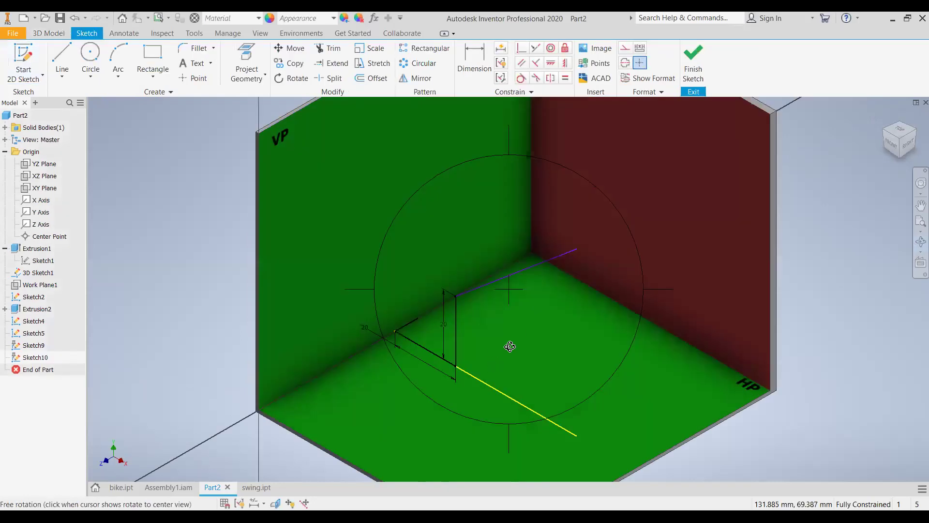
pyautogui.click(245, 57)
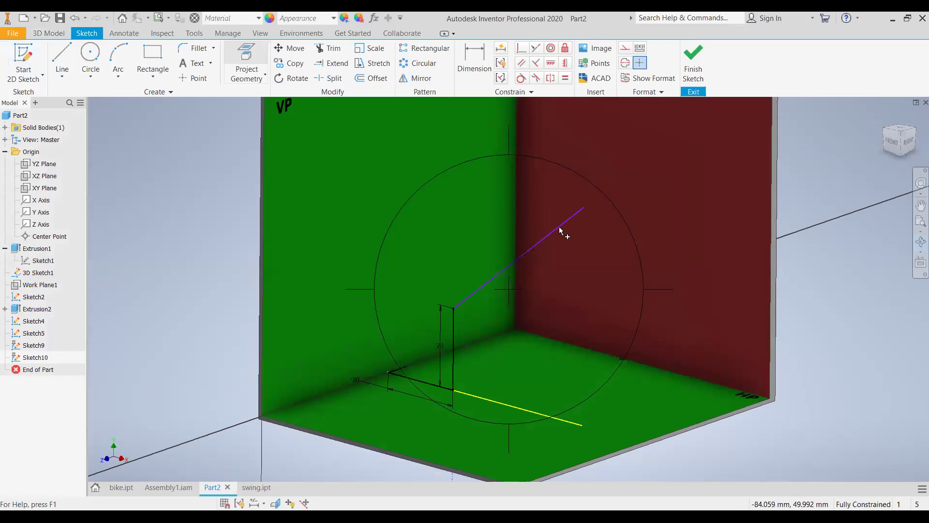
pyautogui.press('p')
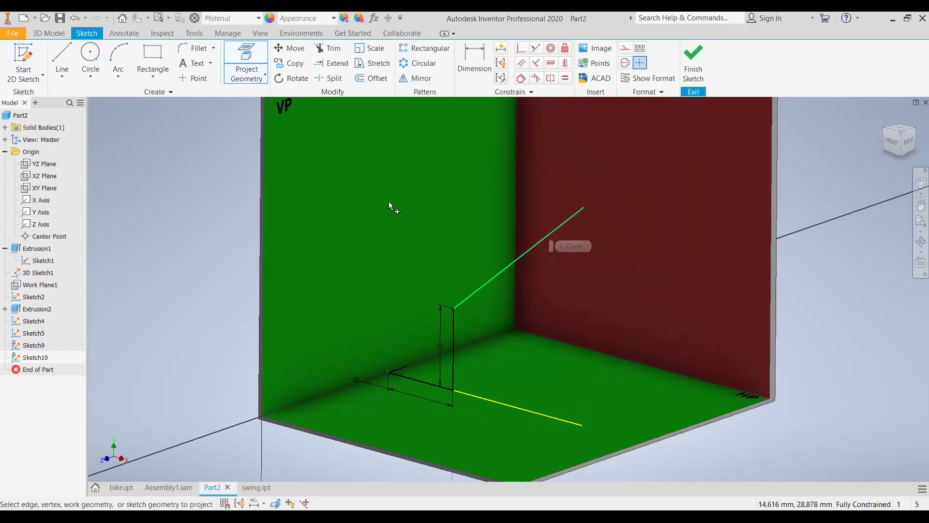
pyautogui.click(383, 174)
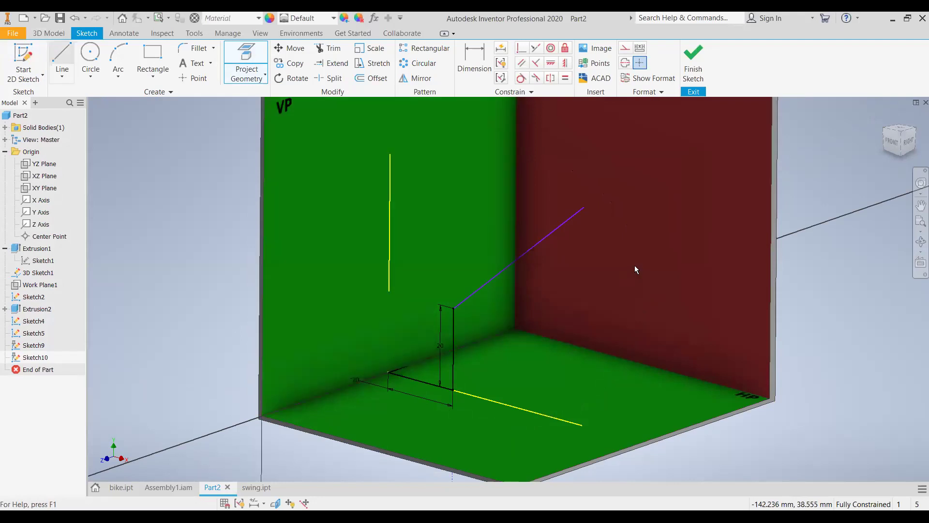
# Start a 2D sketch on the red profile plane and project the inclined line onto it.
pyautogui.click(23, 55)
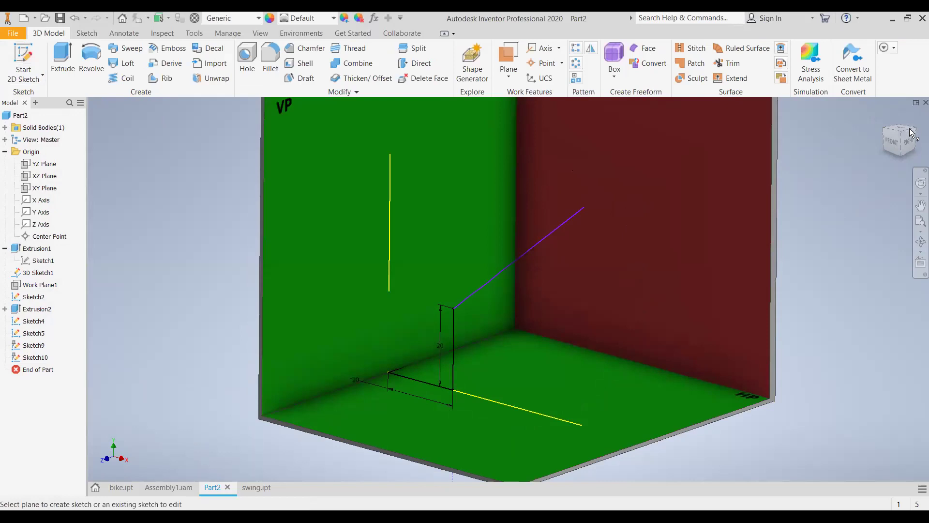
pyautogui.click(522, 295)
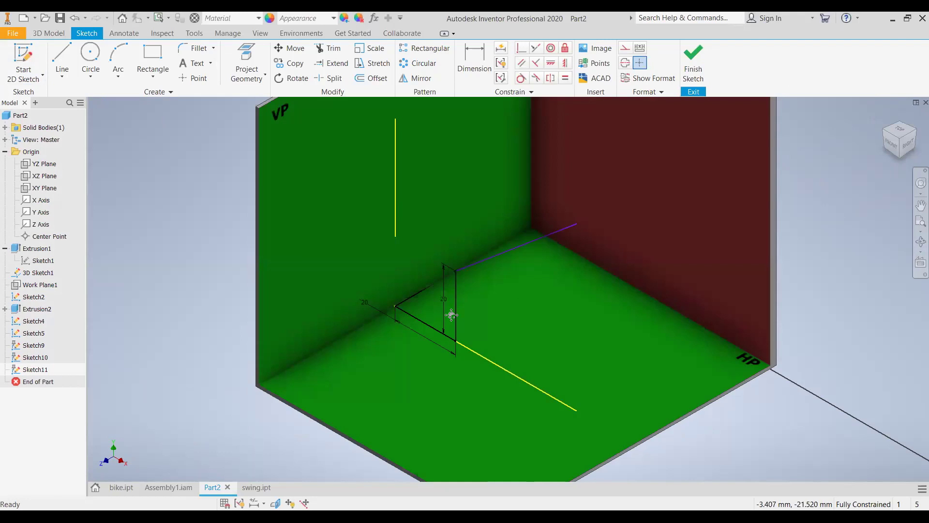
pyautogui.click(920, 242)
pyautogui.moveTo(537, 357)
pyautogui.mouseDown()
pyautogui.moveTo(544, 337)
pyautogui.moveTo(531, 318)
pyautogui.mouseUp()
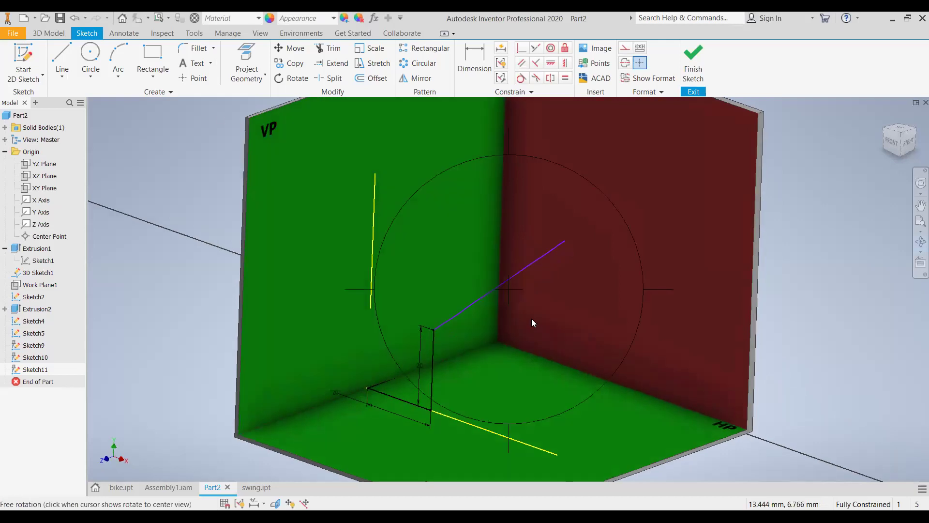
pyautogui.click(255, 62)
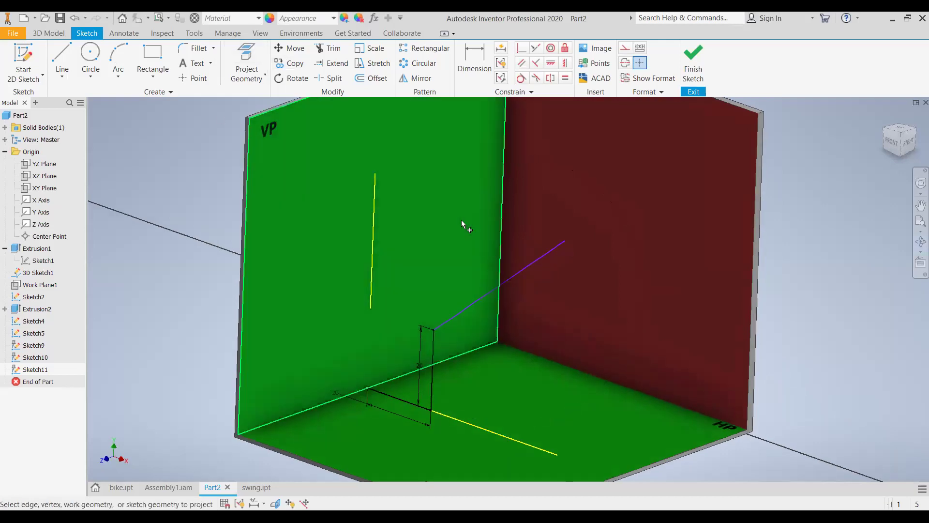
pyautogui.click(518, 277)
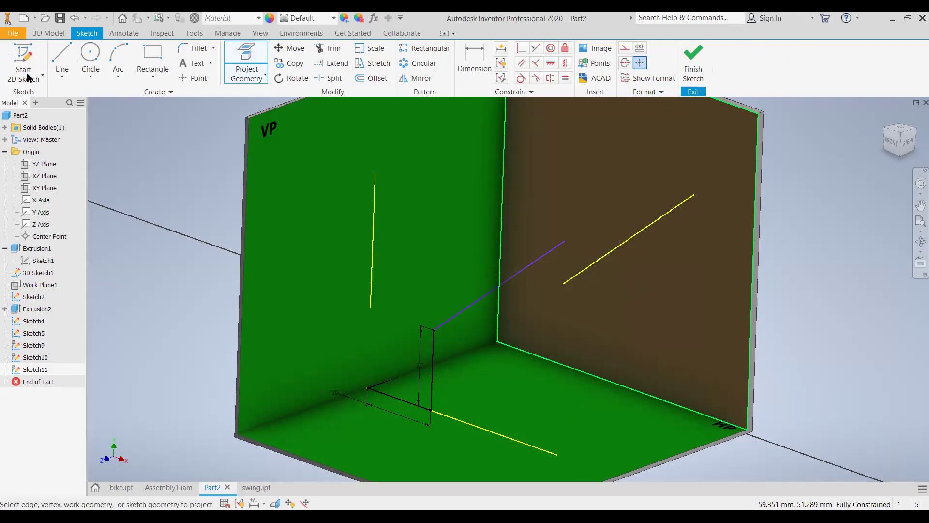
# In a 3D sketch, draw connected lines from the VP projection's lower end to the HP, 20 mm to the HP projection, and about 124 mm through the profile plane.
pyautogui.click(43, 75)
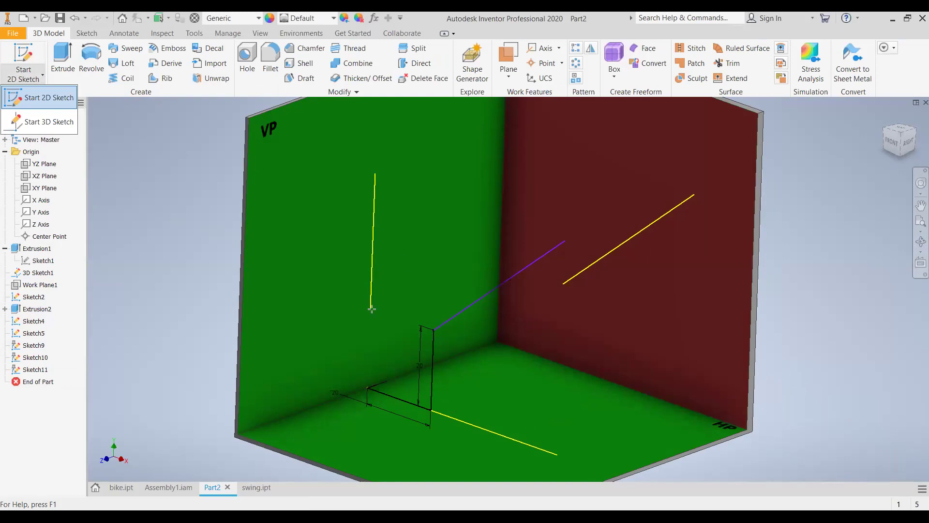
pyautogui.click(48, 121)
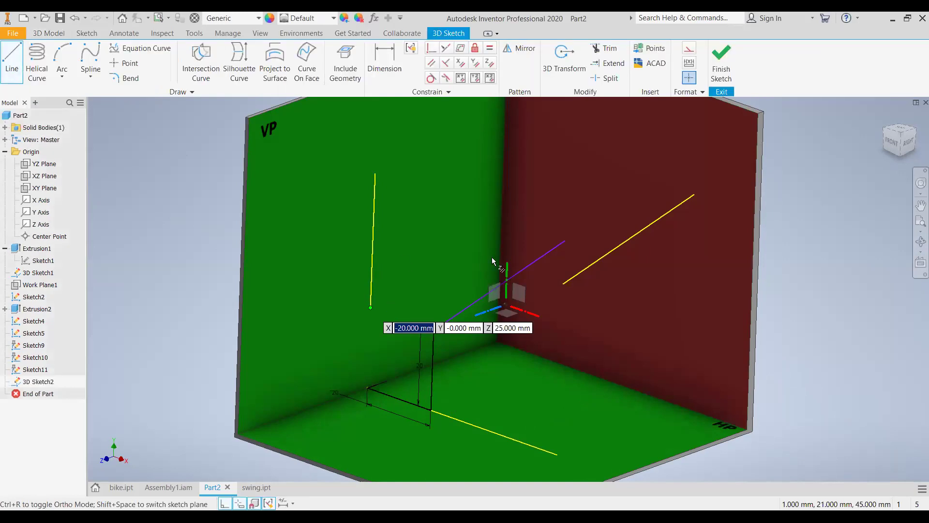
pyautogui.click(370, 307)
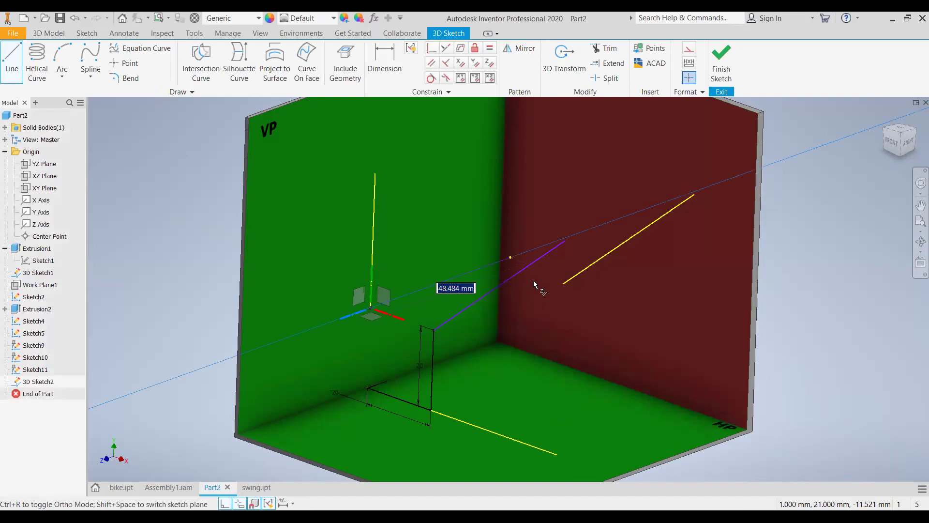
pyautogui.click(367, 387)
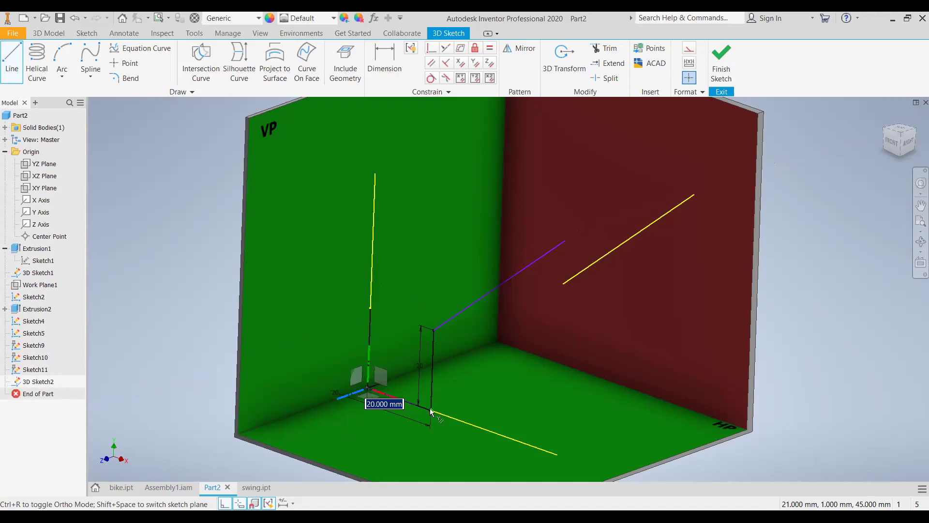
pyautogui.press('Return')
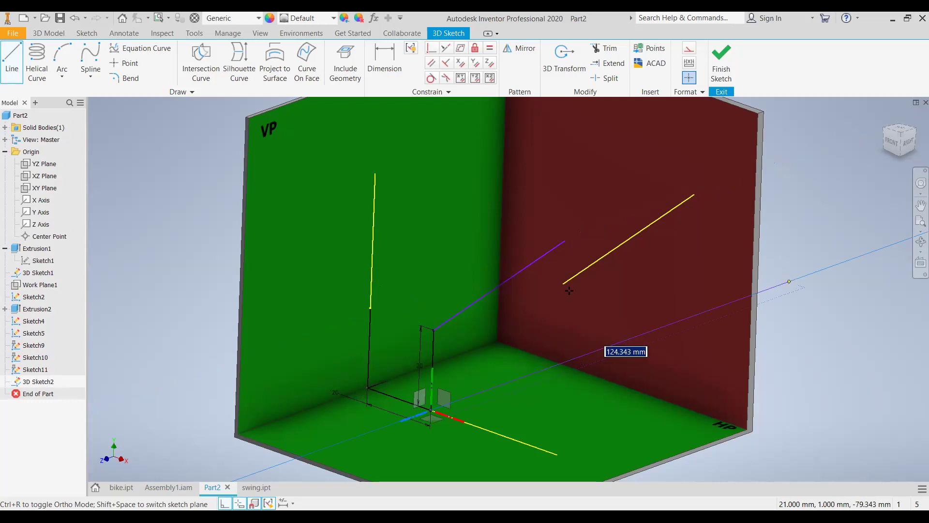
pyautogui.press('Return')
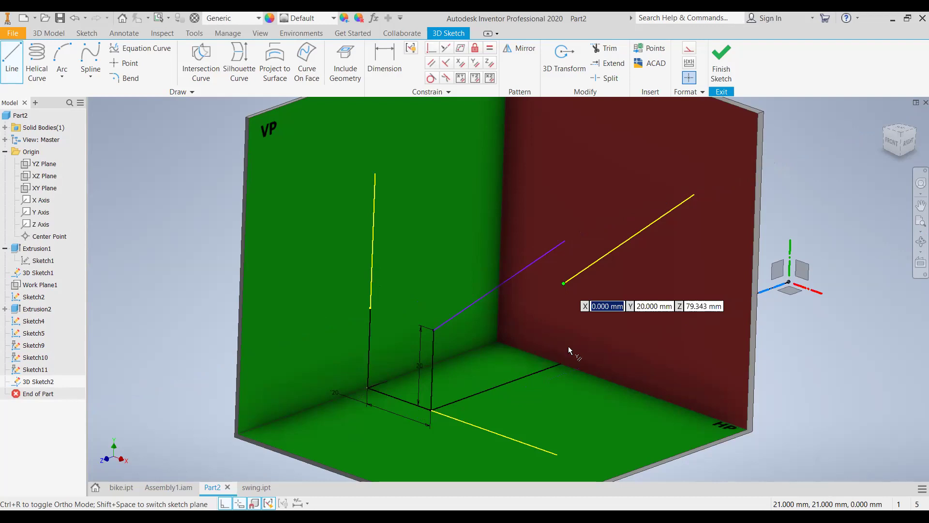
# Draw a vertical line from the lower end of the profile-plane projection down to the HP.
pyautogui.press('Return')
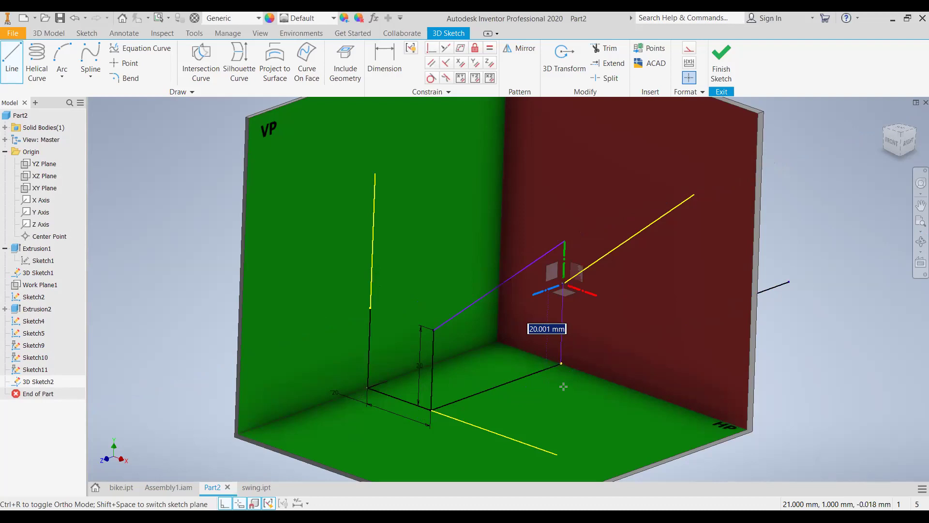
pyautogui.click(560, 363)
pyautogui.press('Escape')
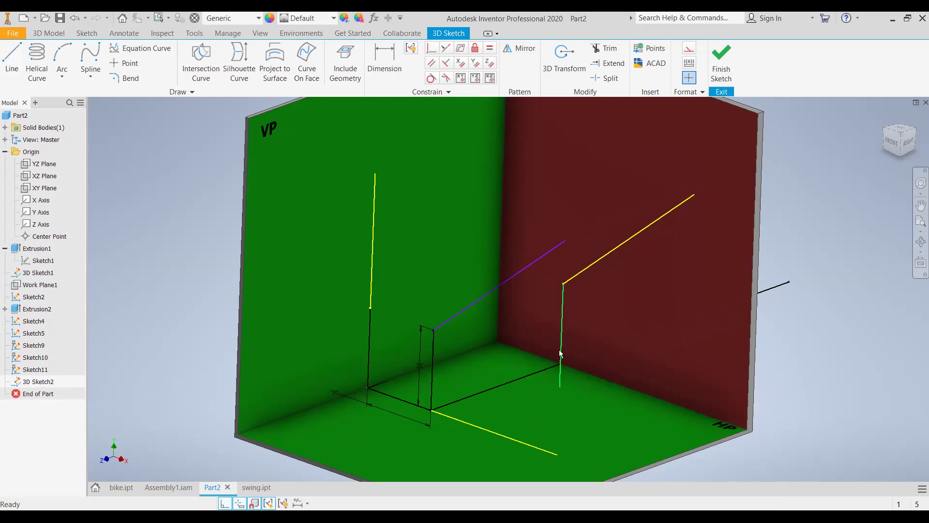
# Draw a line about 151 mm long from the upper end of the VP projection, parallel to the VP and through the profile plane.
pyautogui.click(10, 59)
pyautogui.scroll(-3, 581, 268)
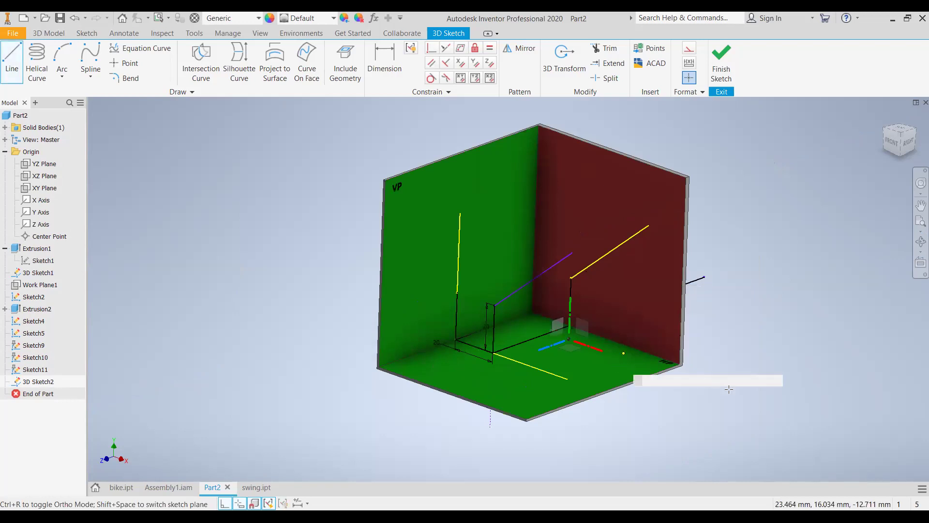
pyautogui.scroll(2, 711, 377)
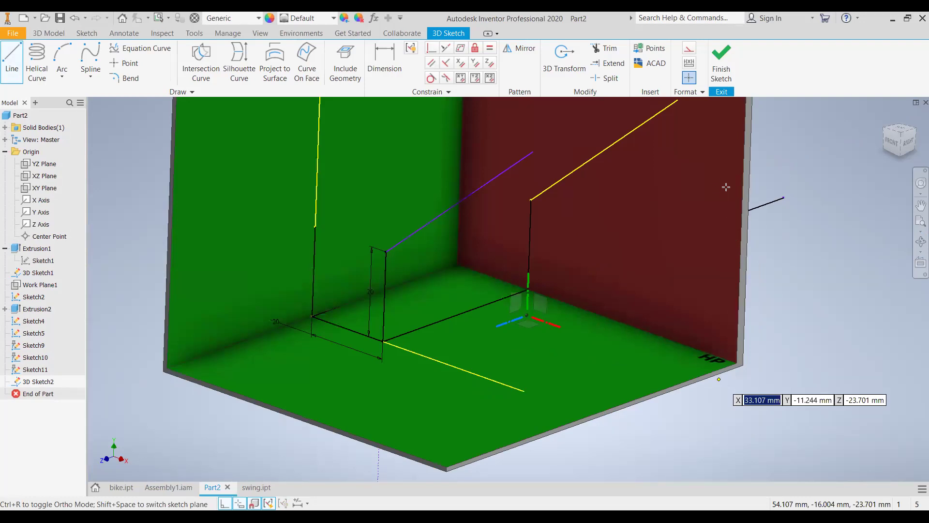
pyautogui.scroll(-2, 725, 192)
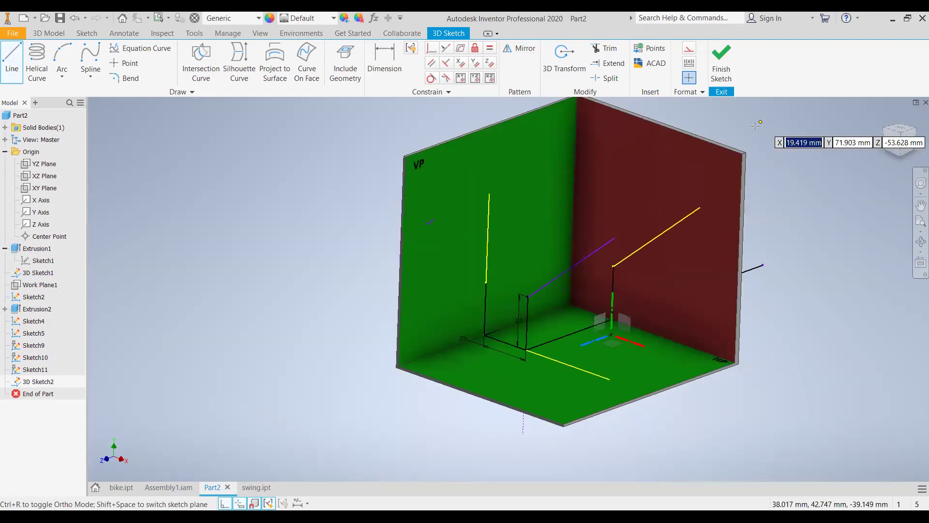
pyautogui.moveTo(512, 271); pyautogui.dragTo(462, 318, button='middle')
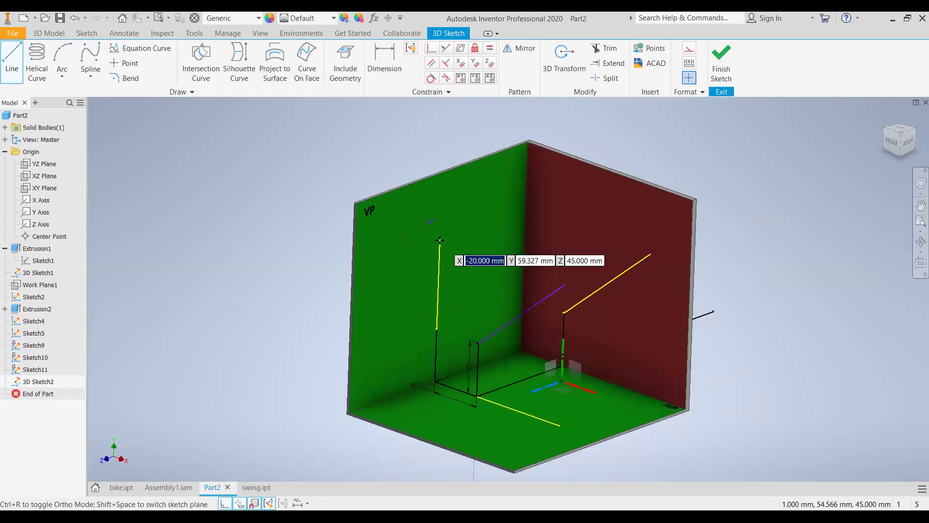
pyautogui.click(440, 240)
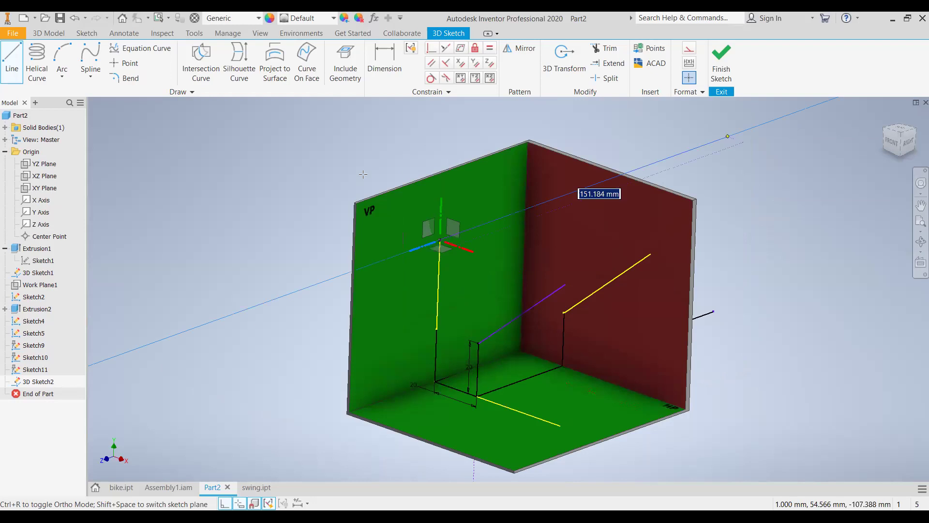
pyautogui.press('Return')
# Draw a line from the upper end of the profile-plane projection, along that plane, past the projector coming from the VP projection's upper end.
pyautogui.click(7, 57)
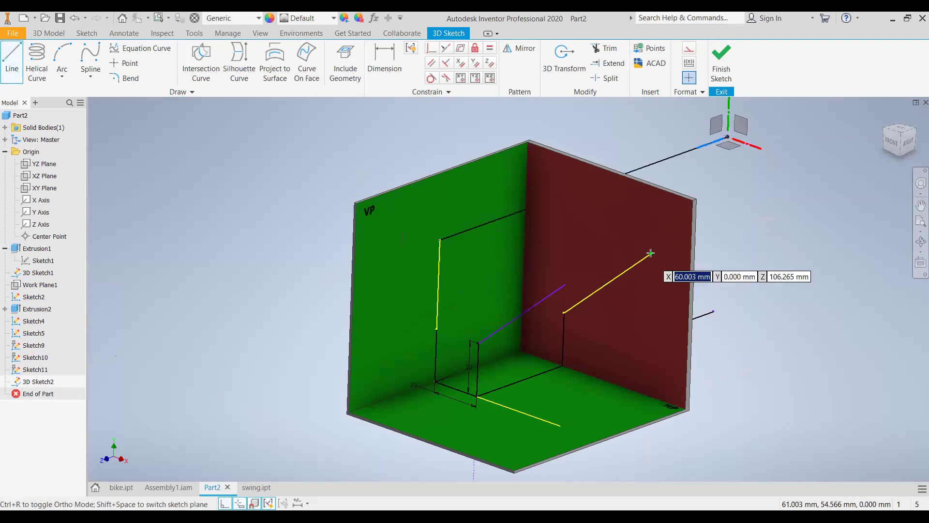
pyautogui.click(500, 199)
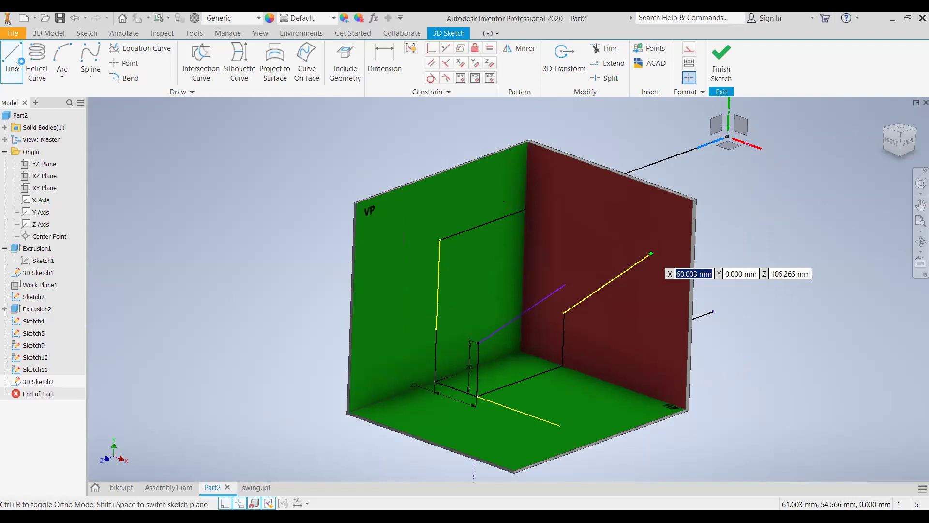
pyautogui.press('Escape')
pyautogui.press('l')
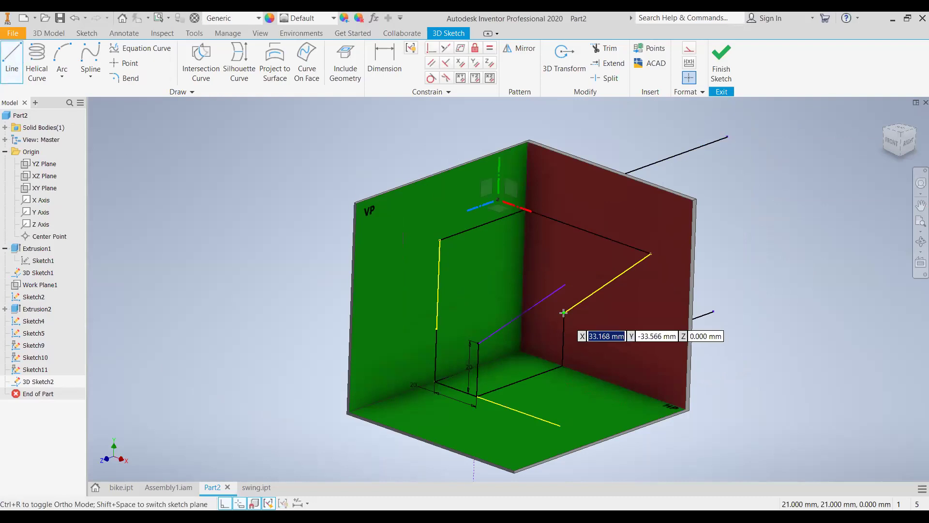
# Draw projector lines along the profile plane and the VP from the lower ends of their projections so that they meet at the shared corner.
pyautogui.click(483, 276)
pyautogui.click(6, 58)
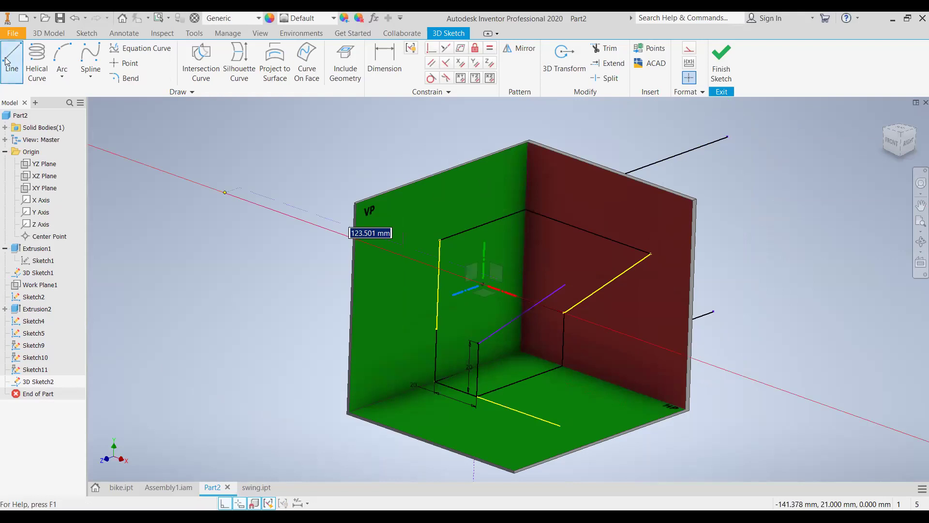
pyautogui.click(563, 286)
pyautogui.click(599, 257)
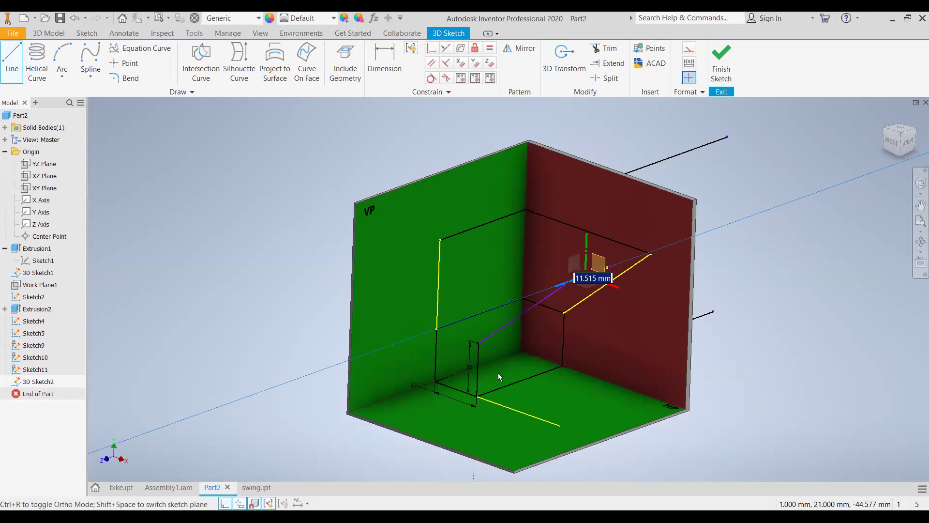
pyautogui.press('Escape')
pyautogui.click(920, 243)
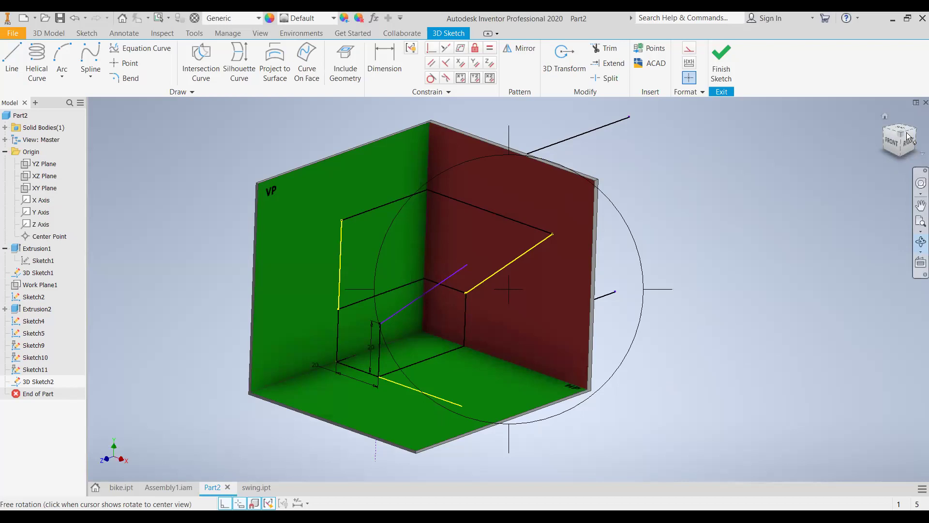
pyautogui.click(919, 242)
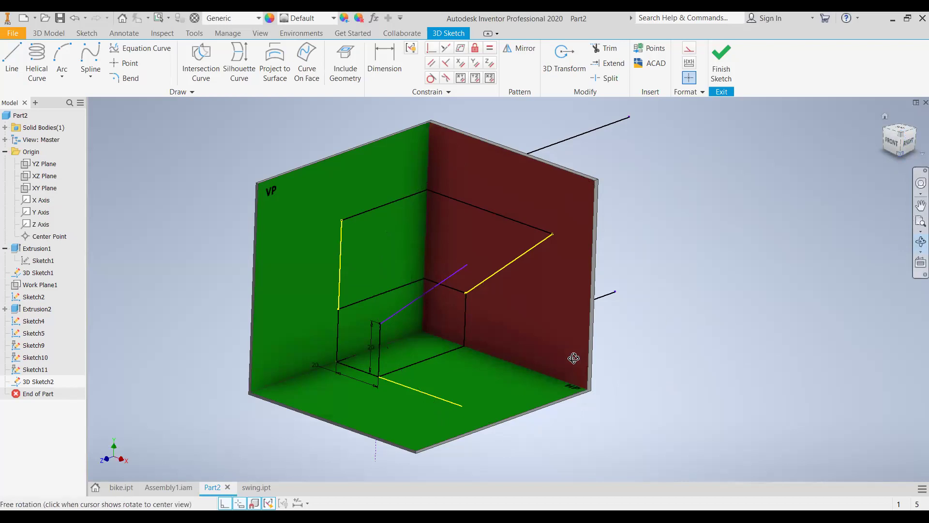
pyautogui.moveTo(605, 351); pyautogui.dragTo(594, 360)
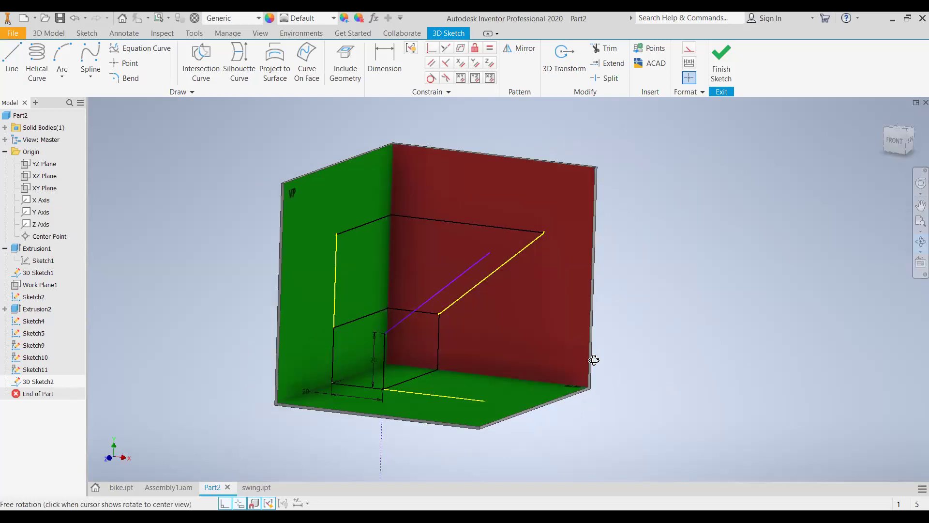
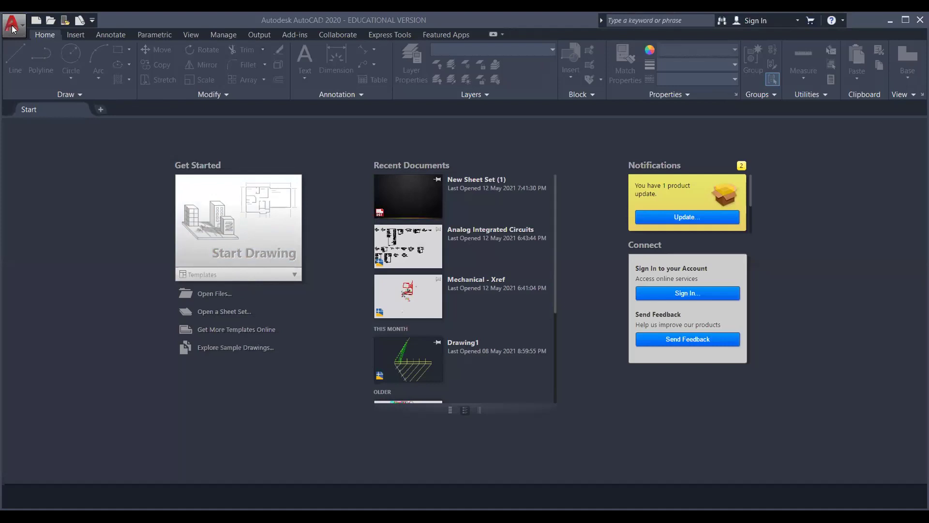
# Switch to AutoCAD and create a new drawing from the acadiso template.
pyautogui.click(17, 30)
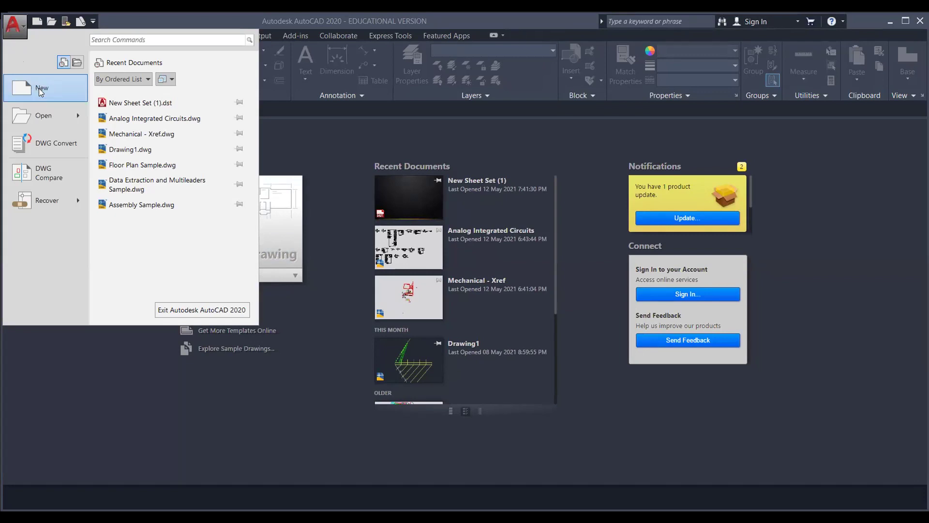
pyautogui.click(39, 88)
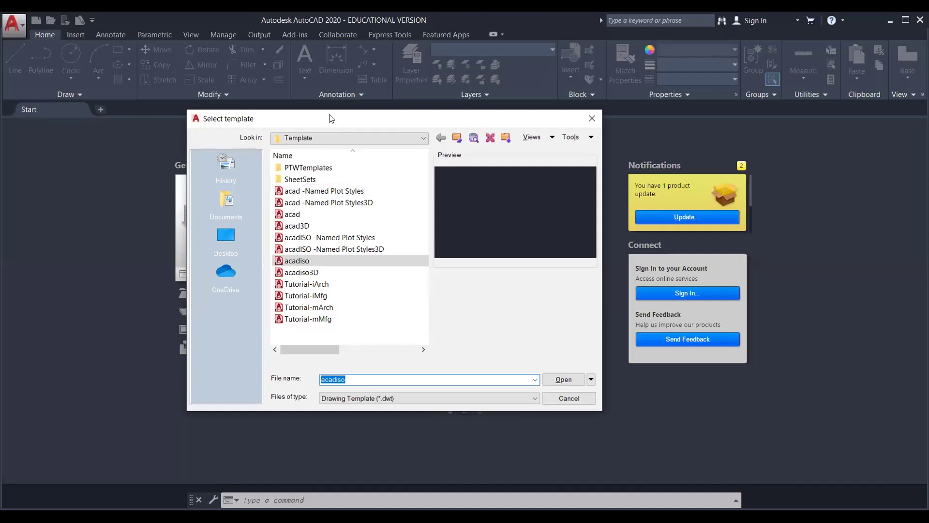
pyautogui.moveTo(331, 119); pyautogui.dragTo(288, 86)
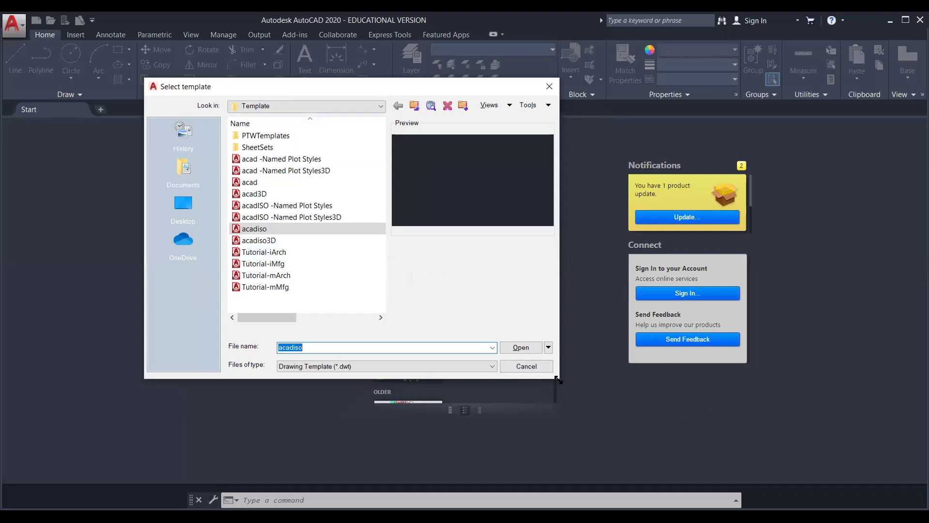
pyautogui.moveTo(557, 380); pyautogui.dragTo(578, 429)
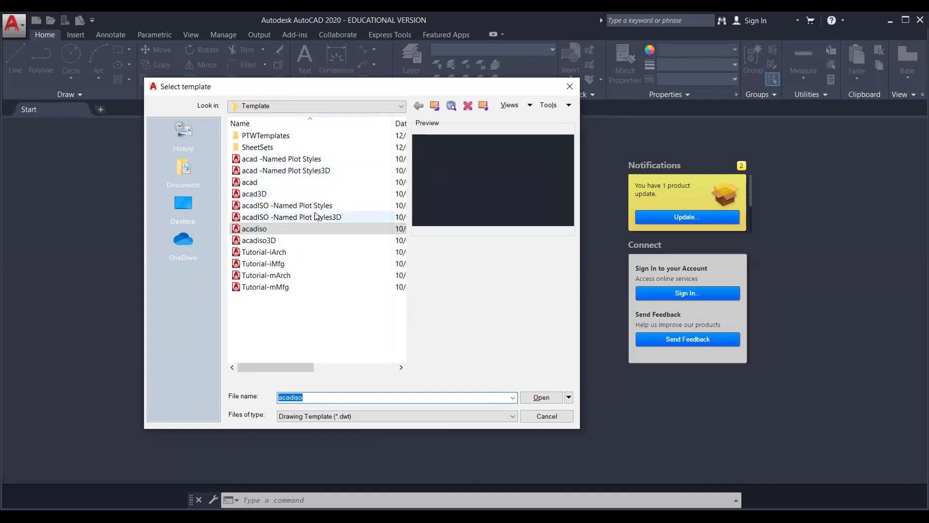
pyautogui.click(257, 231)
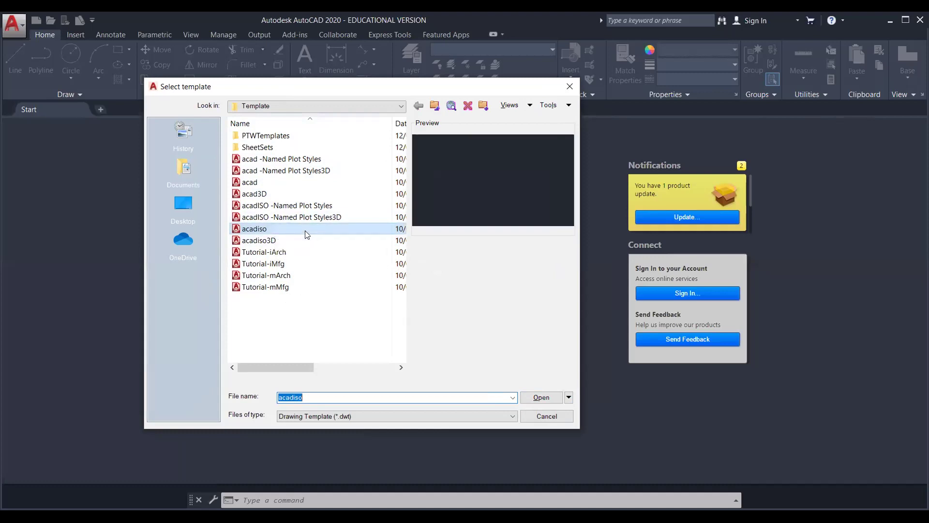
pyautogui.click(541, 398)
pyautogui.click(334, 229)
pyautogui.click(549, 398)
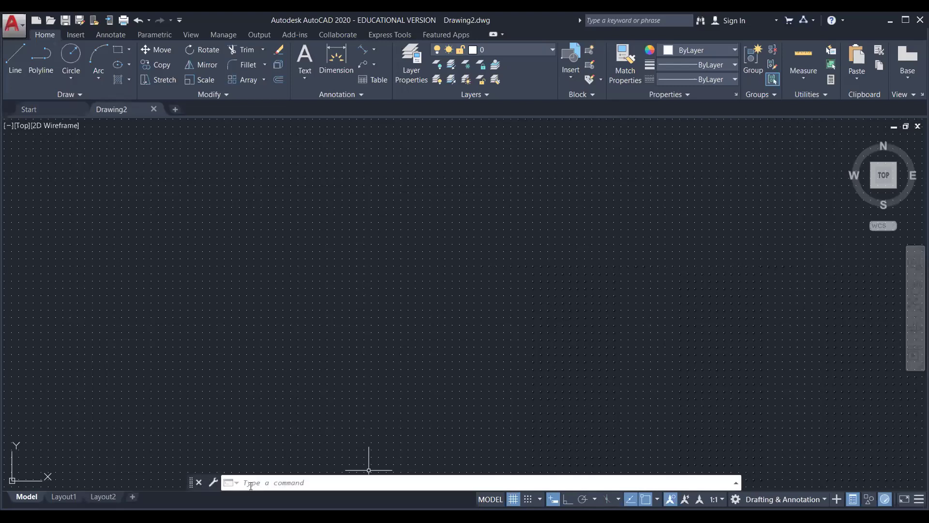
# Turn off the grid display in the drawing area.
pyautogui.click(312, 482)
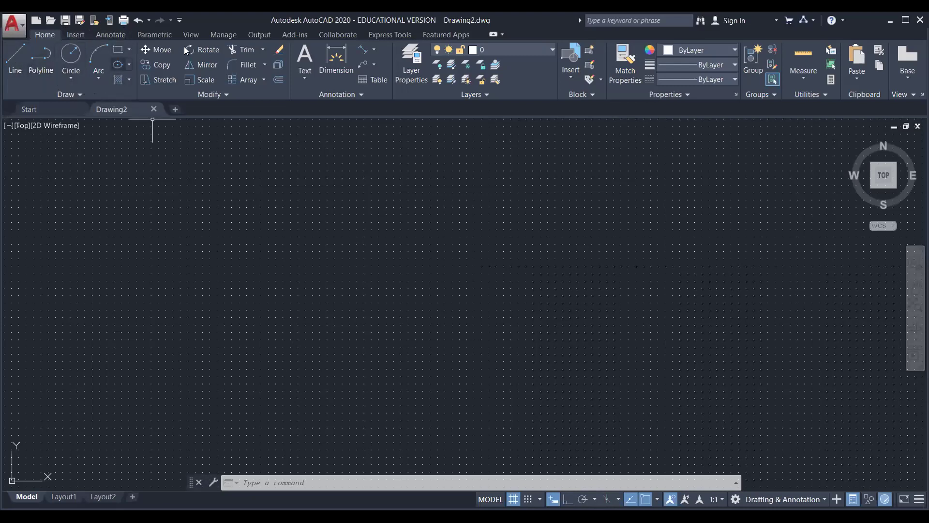
pyautogui.click(289, 484)
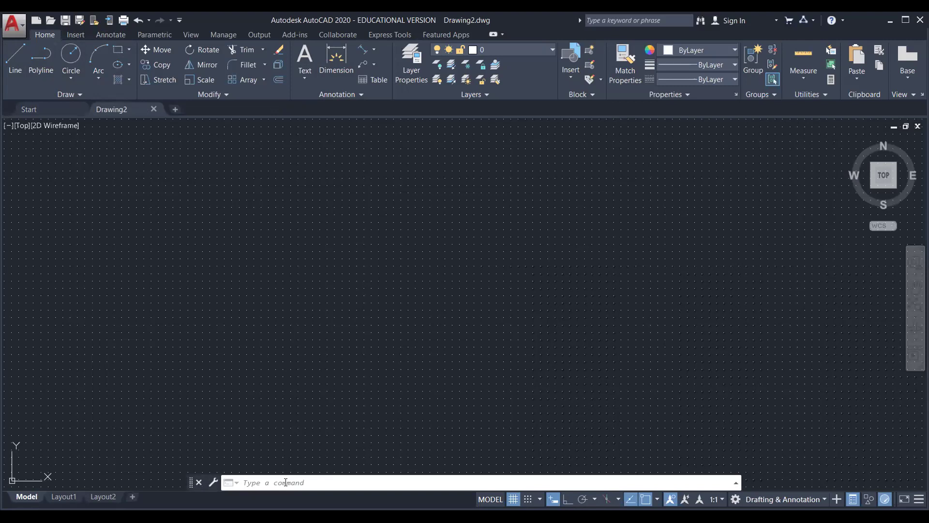
pyautogui.moveTo(394, 272)
pyautogui.mouseDown(button='middle')
pyautogui.moveTo(437, 284)
pyautogui.moveTo(450, 302)
pyautogui.mouseUp(button='middle')
pyautogui.moveTo(454, 303); pyautogui.dragTo(459, 284, button='middle')
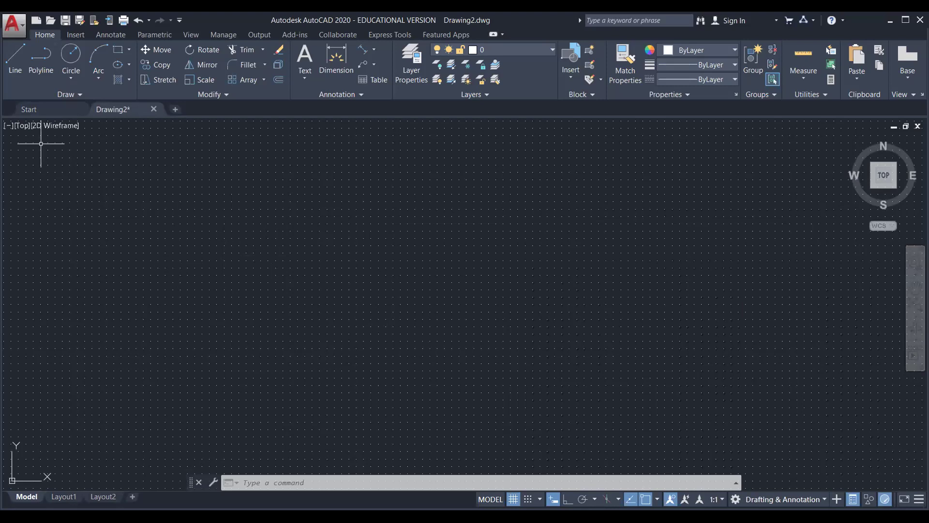
pyautogui.click(513, 499)
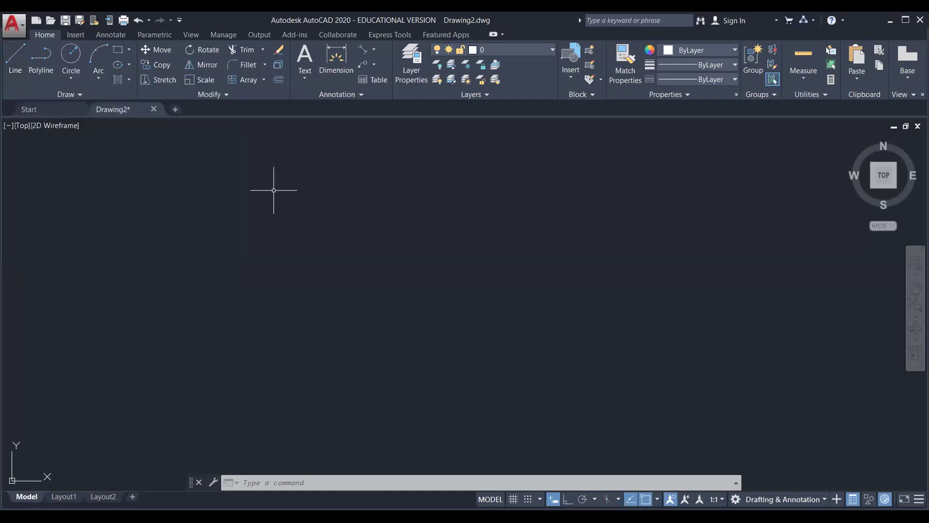
# Begin a line with its first point at the origin, coordinates 0,0.
pyautogui.click(12, 69)
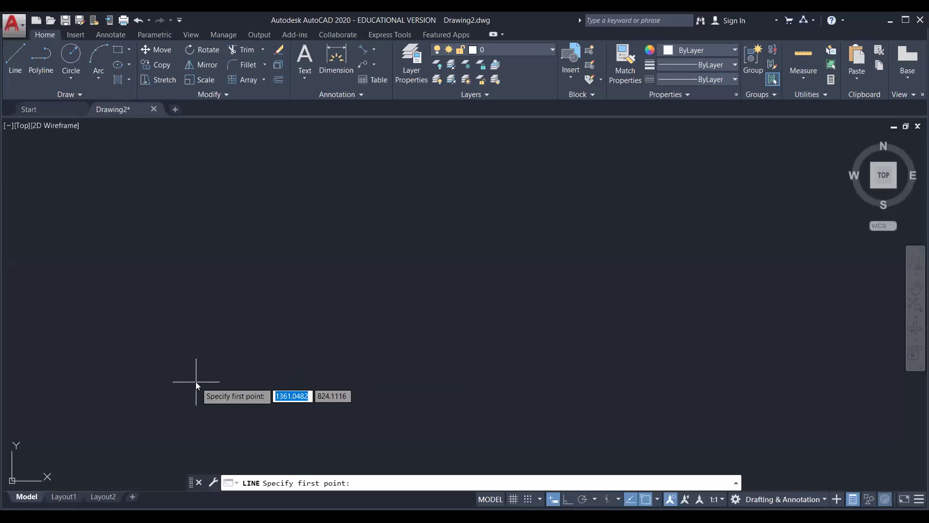
pyautogui.write('0')
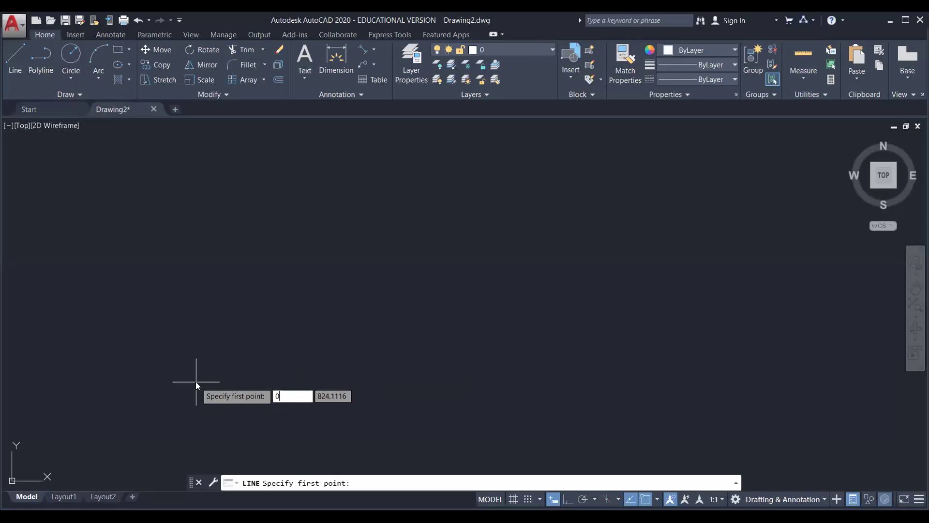
pyautogui.press('Tab')
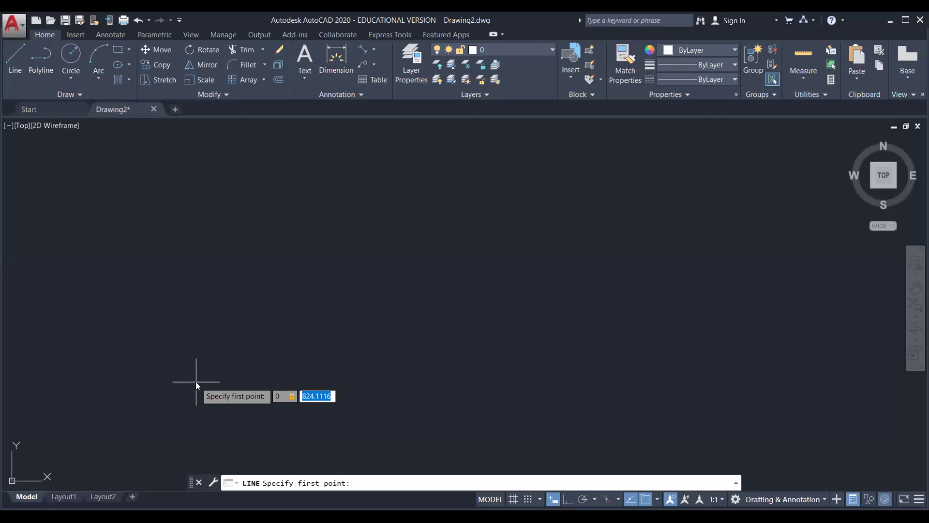
pyautogui.write('0')
pyautogui.press('Return')
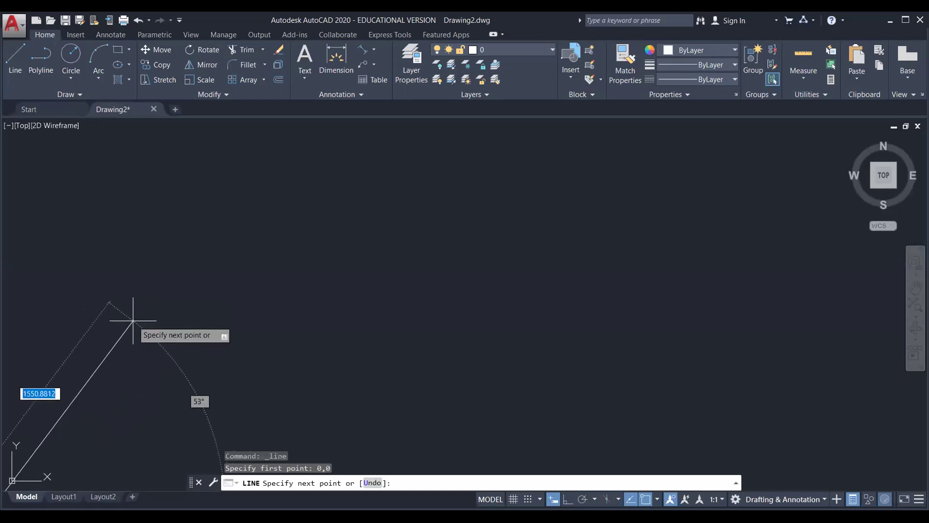
pyautogui.moveTo(133, 320); pyautogui.dragTo(227, 213, button='middle')
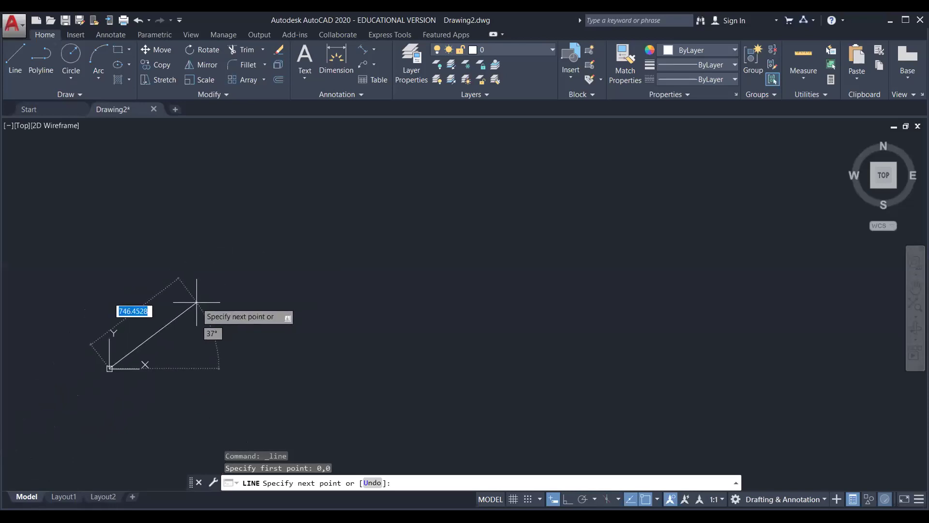
pyautogui.moveTo(196, 302); pyautogui.dragTo(99, 415, button='middle')
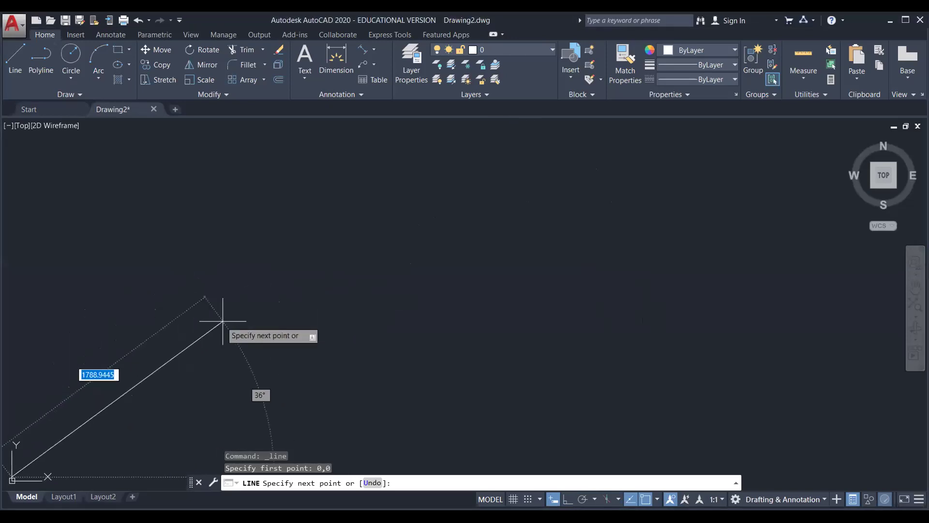
pyautogui.moveTo(183, 329); pyautogui.dragTo(181, 331, button='middle')
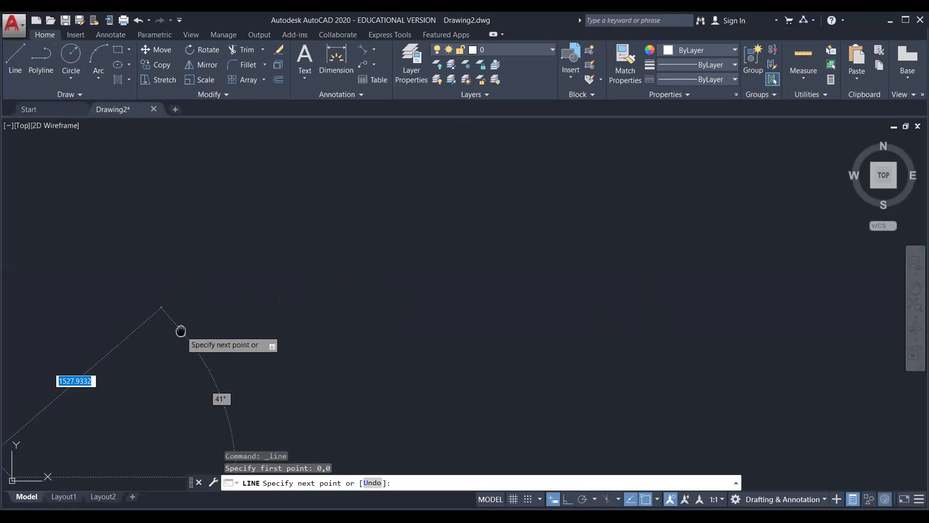
pyautogui.moveTo(181, 331); pyautogui.dragTo(181, 330, button='middle')
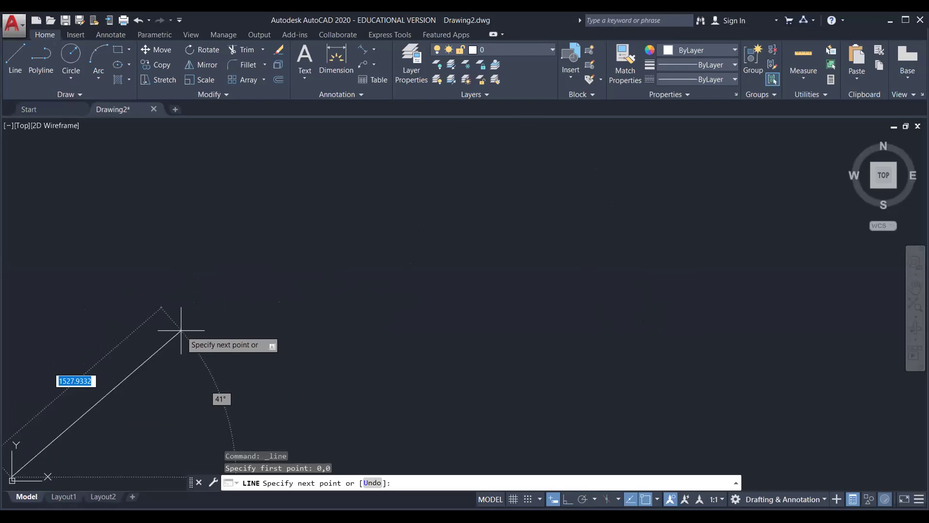
pyautogui.moveTo(181, 330); pyautogui.dragTo(181, 331, button='middle')
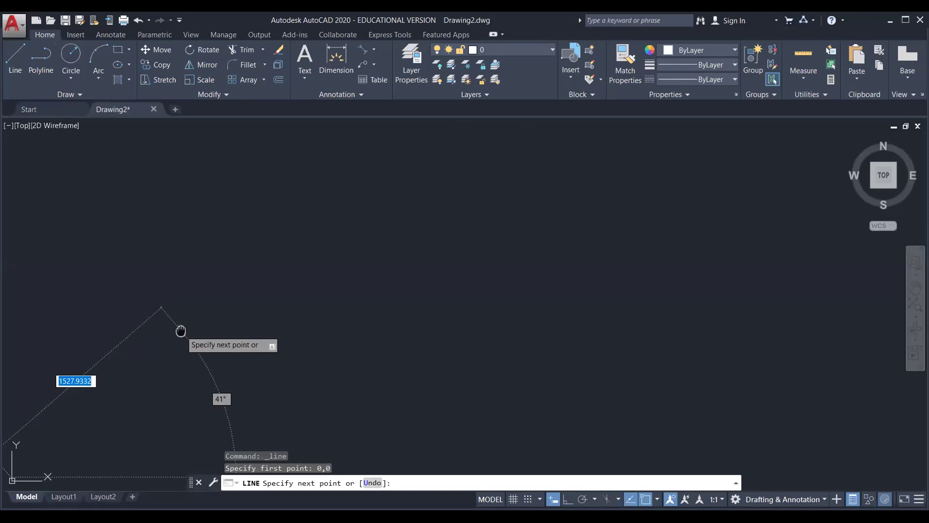
pyautogui.moveTo(180, 331)
pyautogui.mouseDown(button='middle')
pyautogui.moveTo(282, 166)
pyautogui.moveTo(338, 128)
pyautogui.moveTo(801, 264)
pyautogui.moveTo(741, 168)
pyautogui.moveTo(533, 205)
pyautogui.moveTo(197, 311)
pyautogui.mouseUp(button='middle')
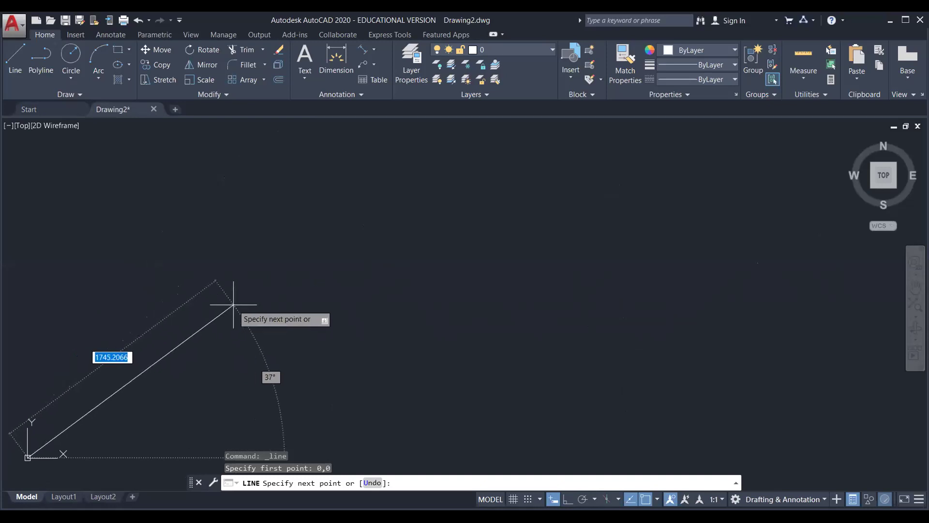
pyautogui.scroll(1, 233, 305)
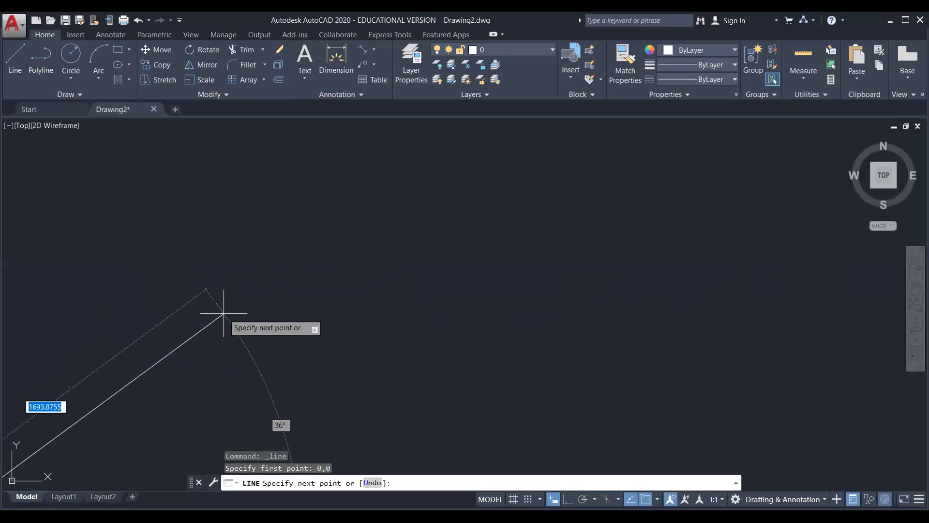
pyautogui.moveTo(223, 313); pyautogui.dragTo(328, 251, button='middle')
pyautogui.scroll(2, 352, 234)
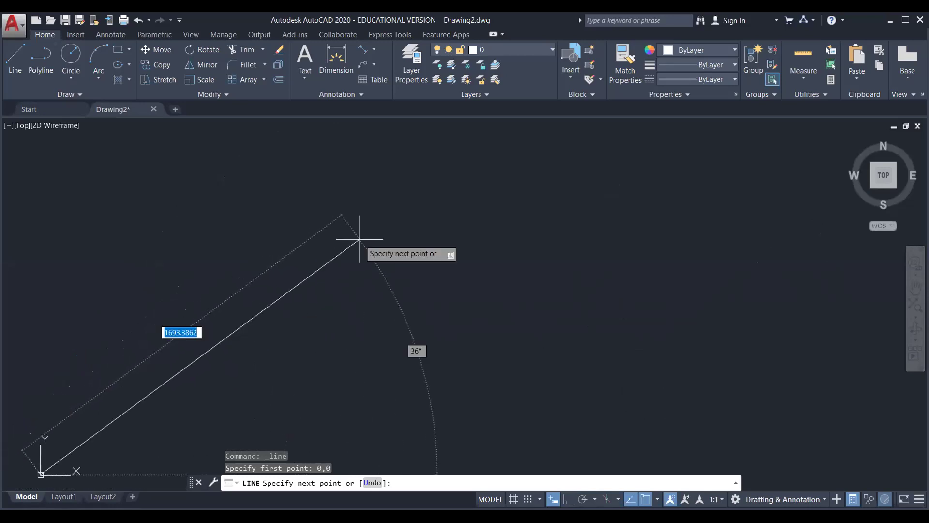
pyautogui.moveTo(359, 239); pyautogui.dragTo(359, 240, button='middle')
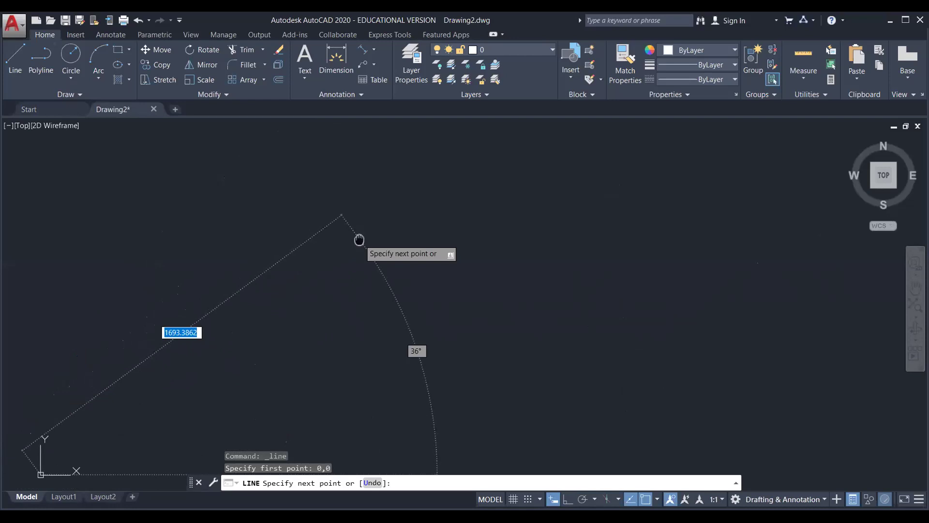
pyautogui.moveTo(359, 239); pyautogui.dragTo(359, 239, button='middle')
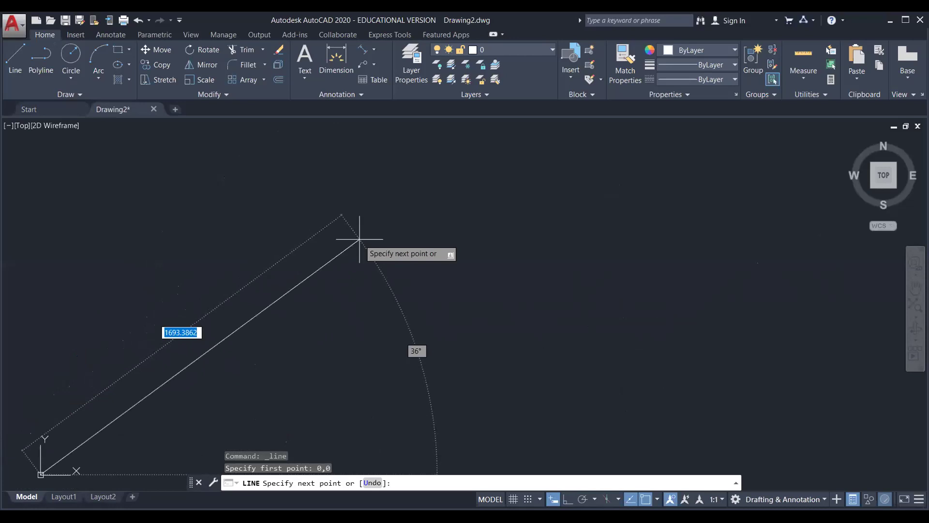
pyautogui.moveTo(359, 239)
pyautogui.mouseDown(button='middle')
pyautogui.moveTo(344, 242)
pyautogui.moveTo(338, 180)
pyautogui.moveTo(412, 212)
pyautogui.moveTo(338, 232)
pyautogui.moveTo(373, 222)
pyautogui.moveTo(385, 197)
pyautogui.moveTo(409, 203)
pyautogui.moveTo(300, 168)
pyautogui.moveTo(504, 114)
pyautogui.moveTo(502, 180)
pyautogui.moveTo(344, 220)
pyautogui.moveTo(341, 239)
pyautogui.mouseUp(button='middle')
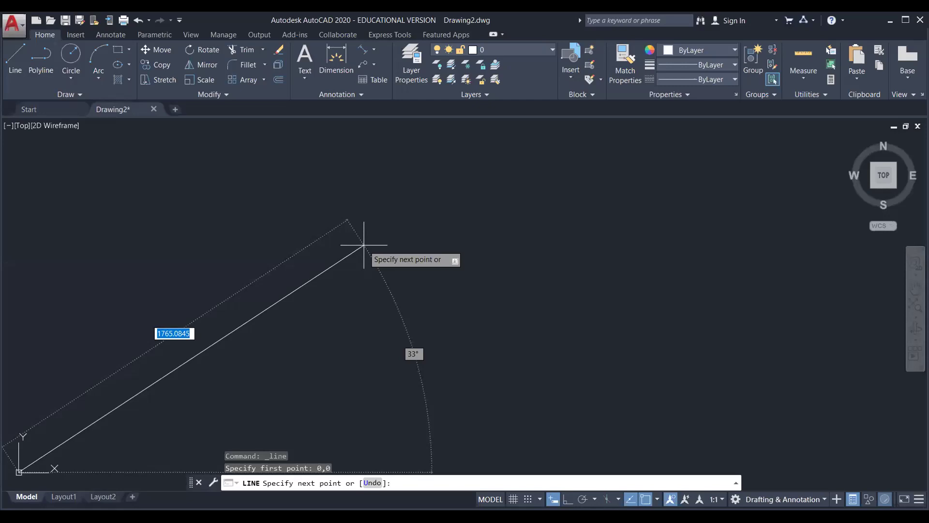
# Finish the line from the origin with a length of 500 at an angle of 45° and end the Line command.
pyautogui.write('500')
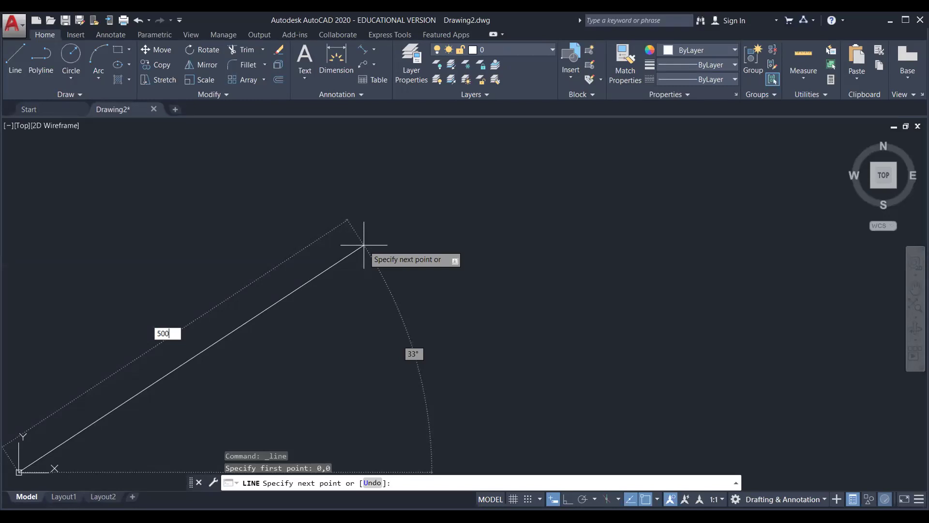
pyautogui.press('Tab')
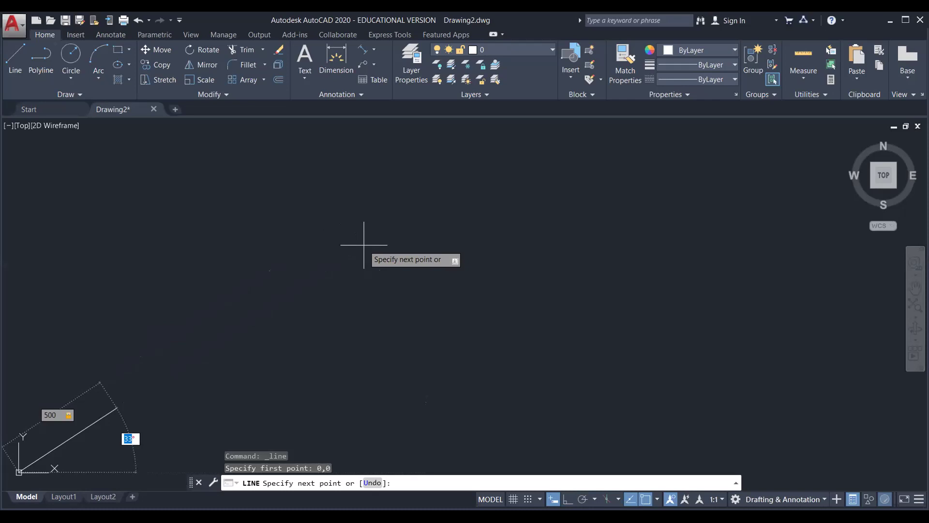
pyautogui.write('45')
pyautogui.press('Return')
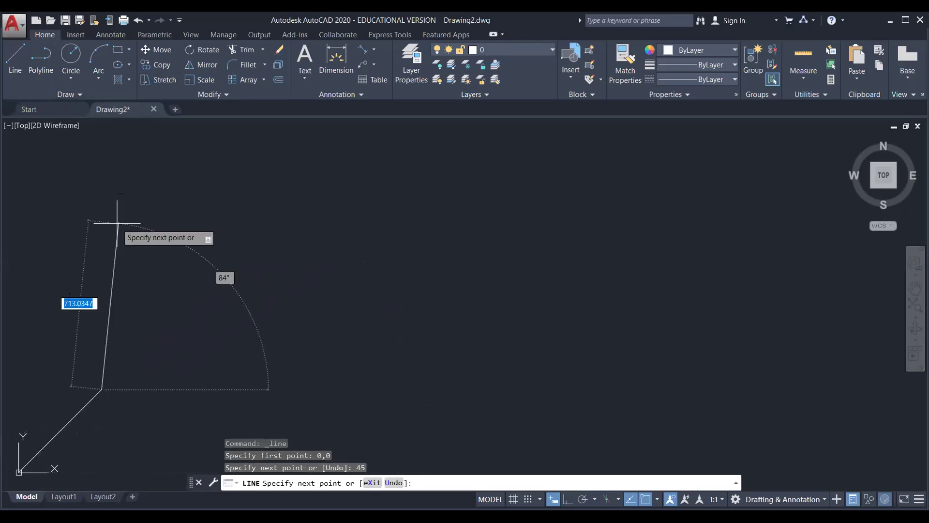
pyautogui.moveTo(134, 248); pyautogui.dragTo(202, 194, button='middle')
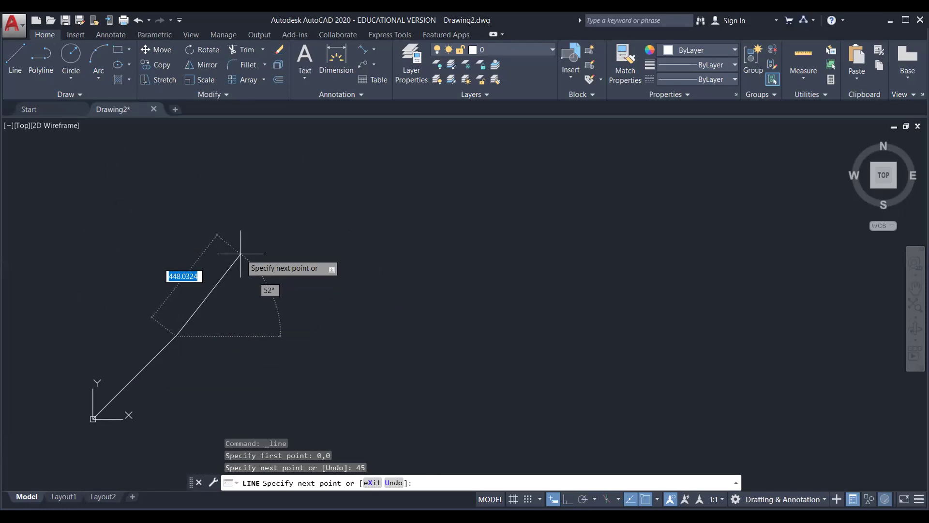
pyautogui.moveTo(240, 253); pyautogui.dragTo(232, 271, button='middle')
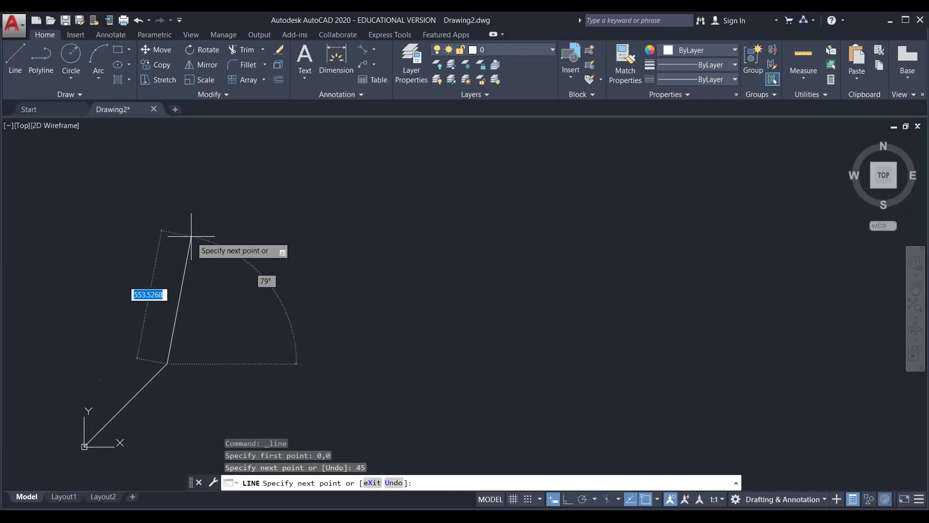
pyautogui.press('Escape')
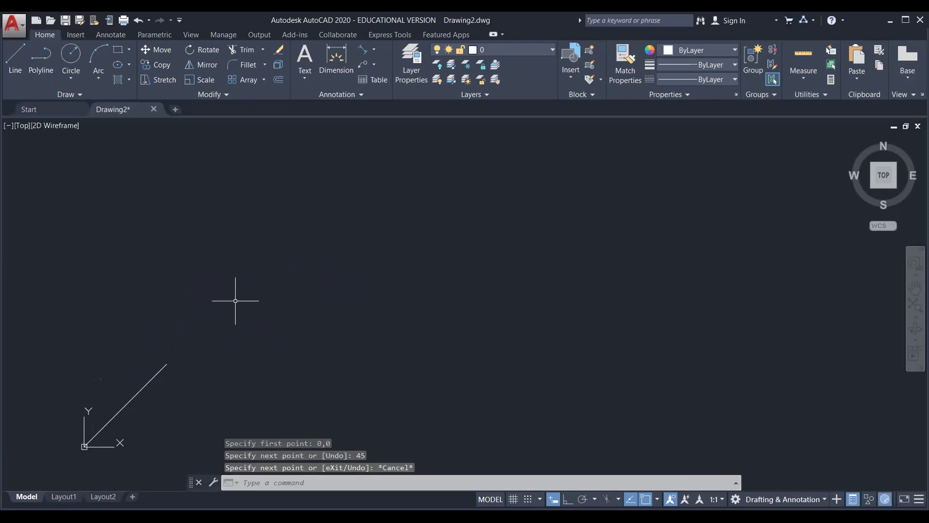
pyautogui.scroll(-2, 131, 413)
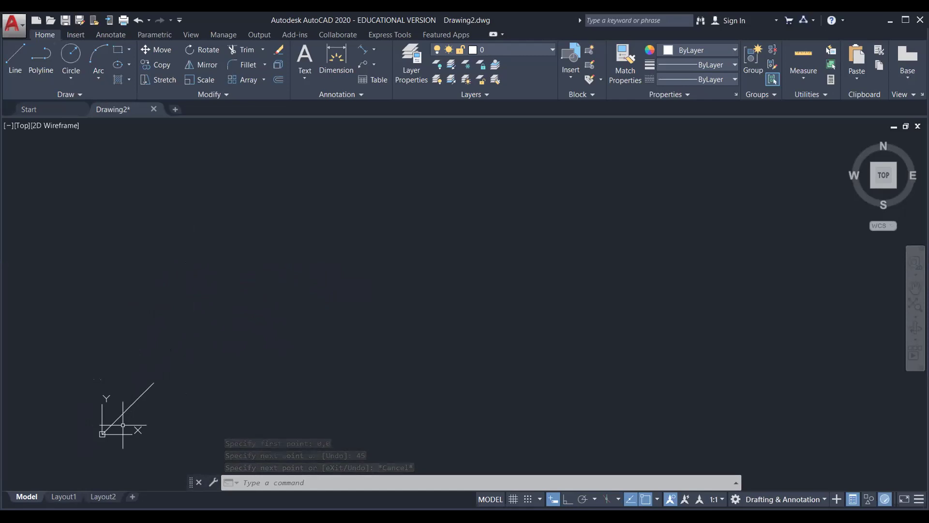
pyautogui.scroll(2, 123, 425)
pyautogui.scroll(2, 123, 424)
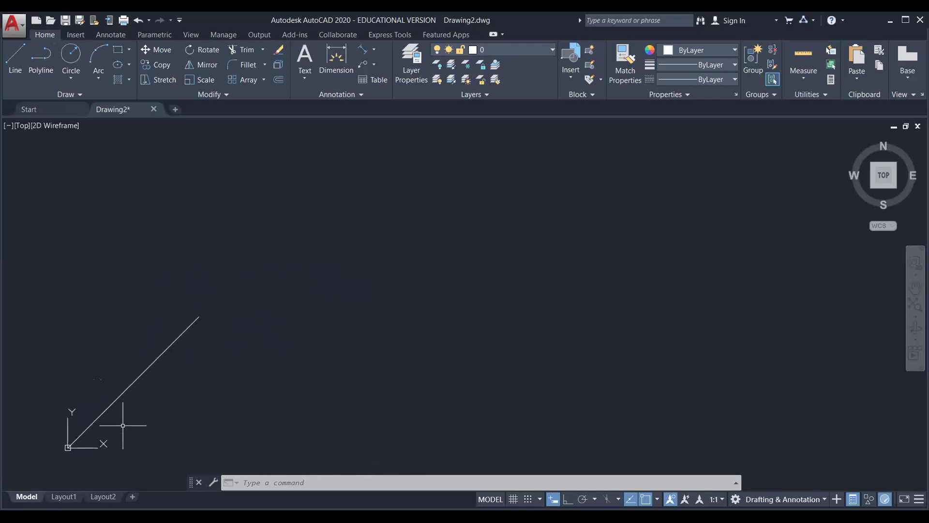
pyautogui.moveTo(135, 422); pyautogui.dragTo(123, 429, button='middle')
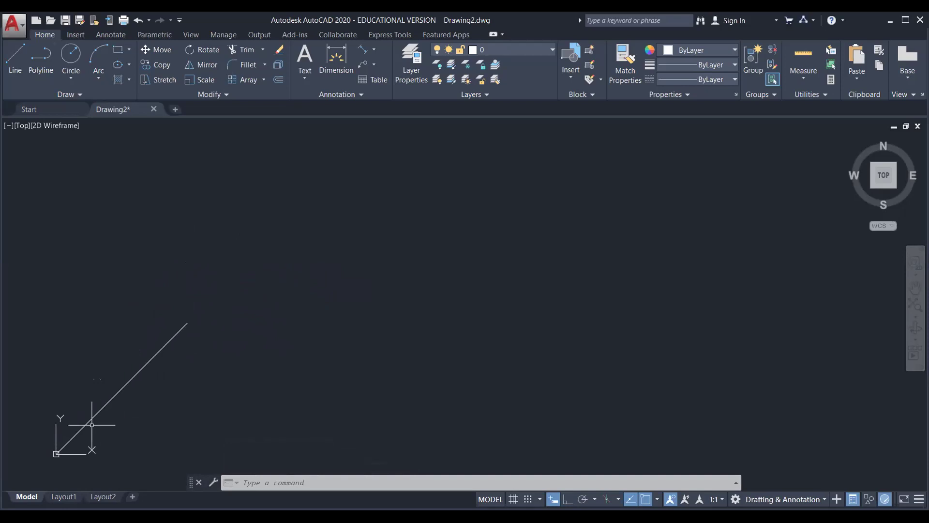
pyautogui.scroll(2, 127, 403)
pyautogui.scroll(-2, 111, 413)
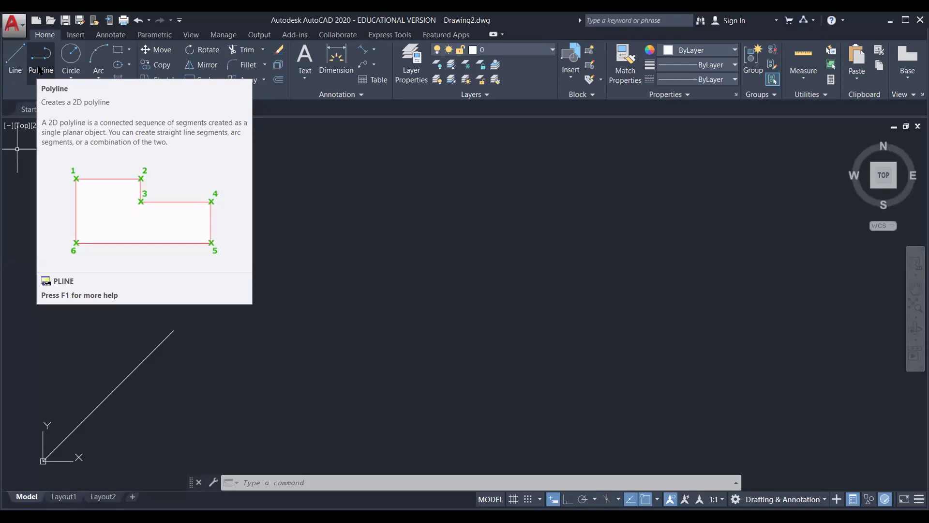
# Draw the square's upper side as a roughly horizontal line 400 long, heading right from a point above the inclined line's upper end.
pyautogui.click(13, 65)
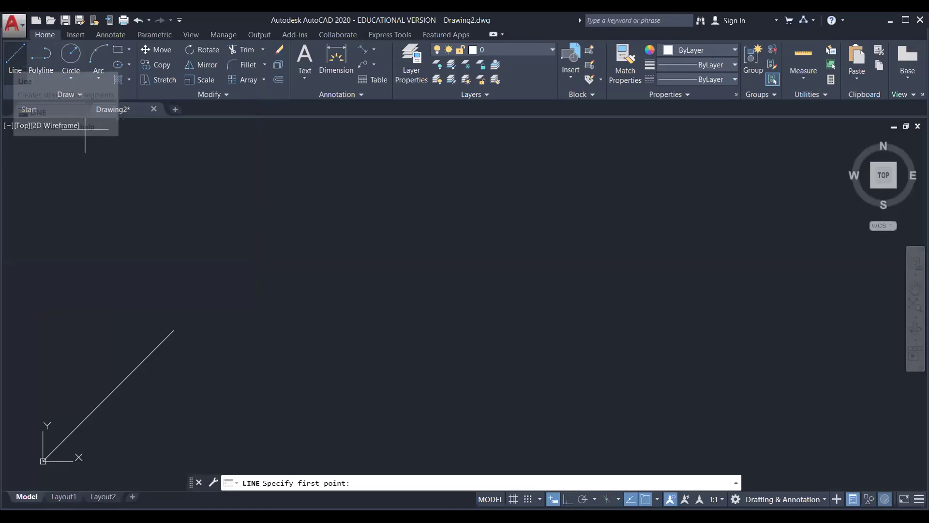
pyautogui.click(172, 174)
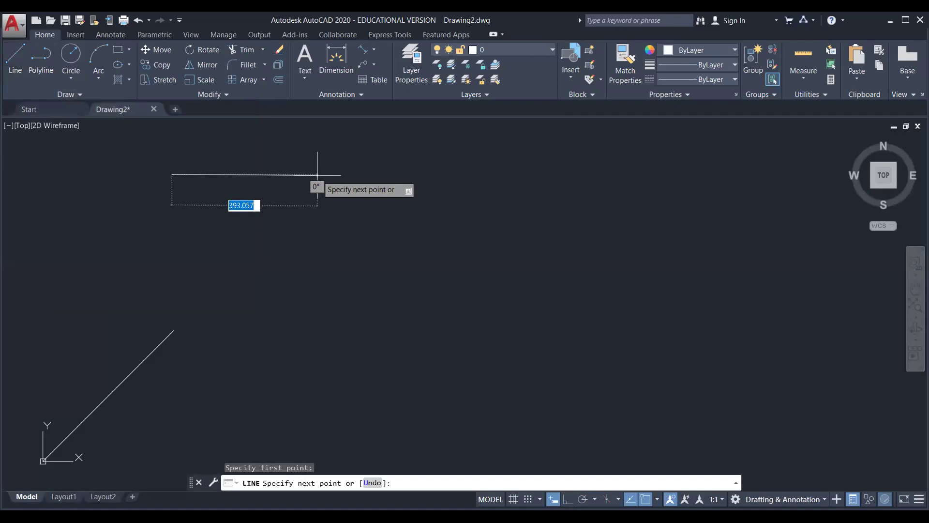
pyautogui.write('400')
pyautogui.press('Return')
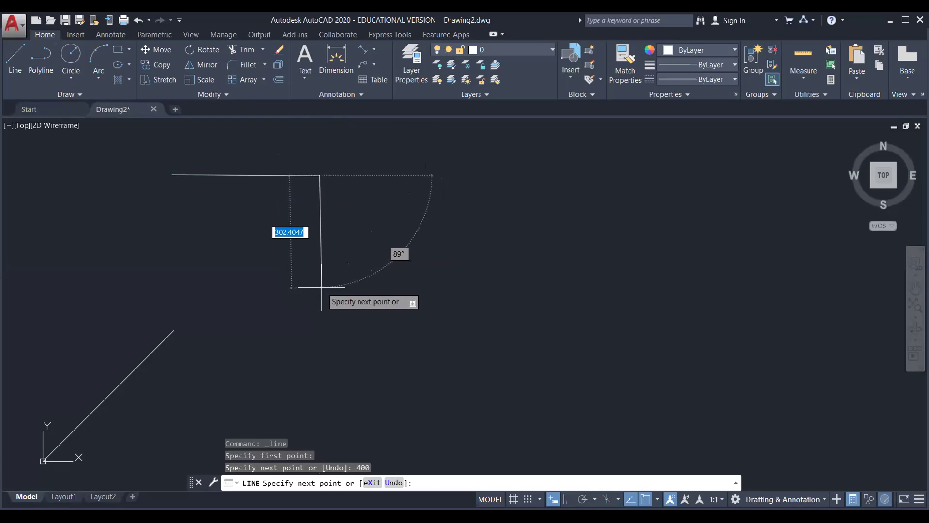
# Continue the line downward from the right end of the upper side with a length of 400 at 90°.
pyautogui.write('400')
pyautogui.press('Tab')
pyautogui.write('90')
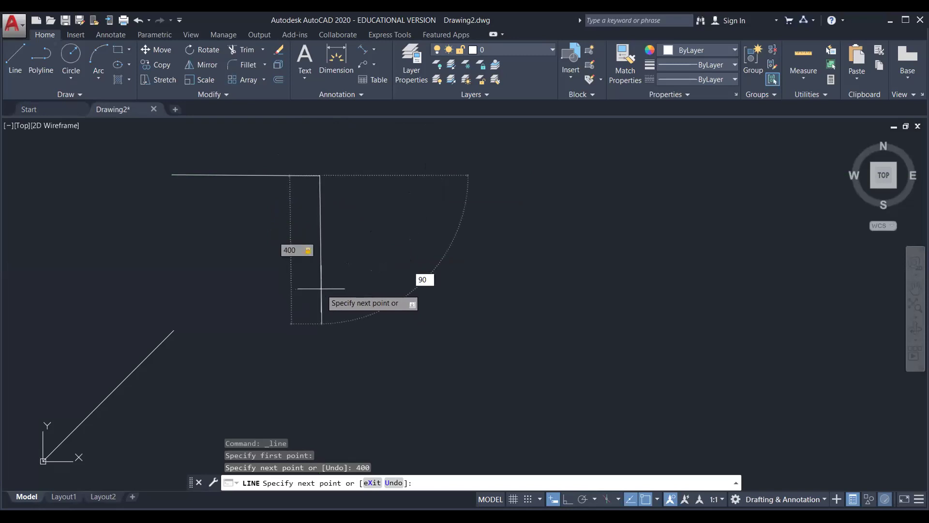
pyautogui.press('Return')
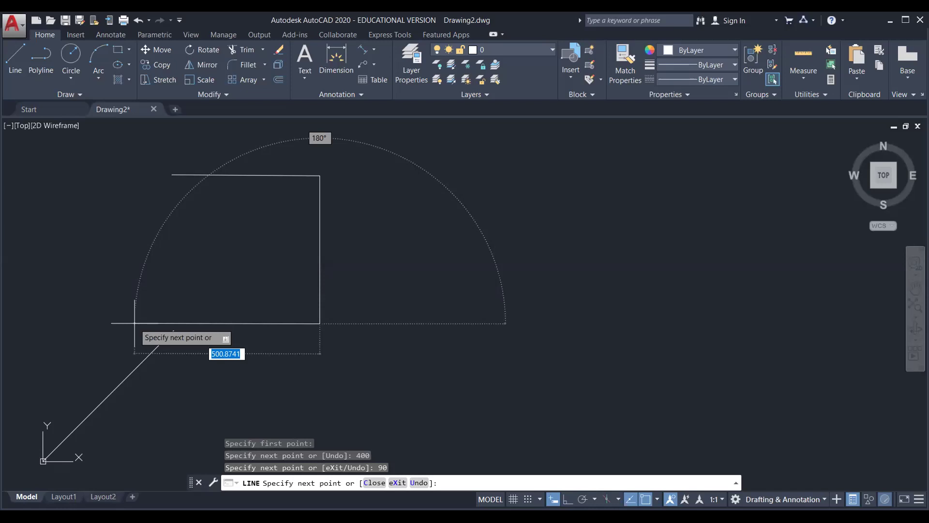
# Add the square's lower side, 400 long at 180°, and close the shape with a line back to its starting point.
pyautogui.write('400')
pyautogui.press('Tab')
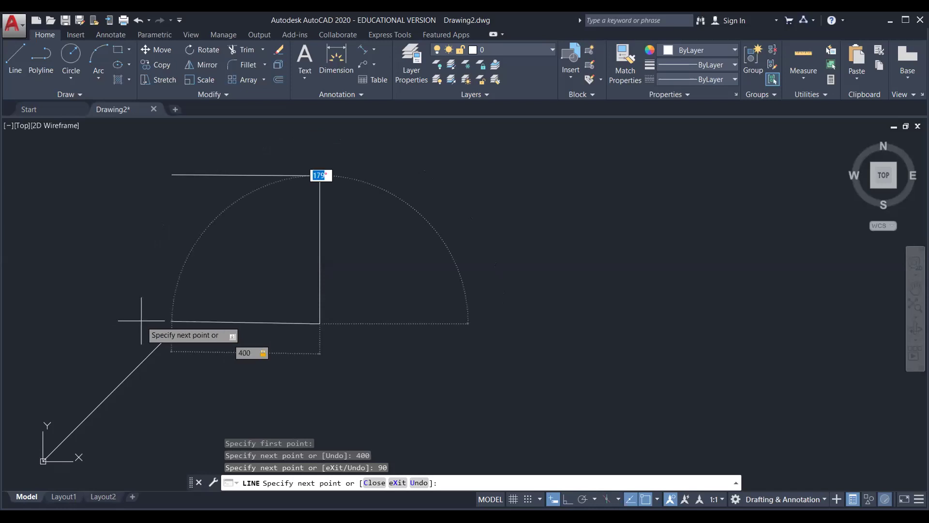
pyautogui.write('180')
pyautogui.press('Return')
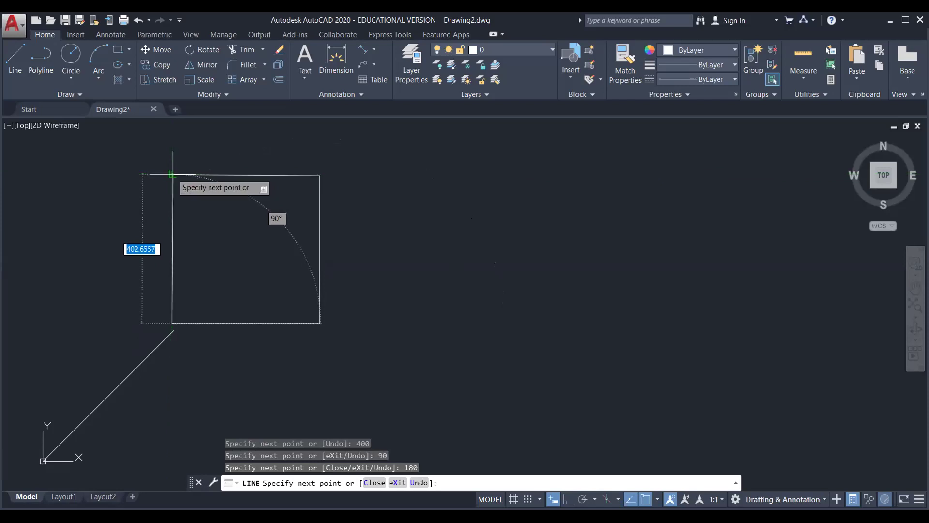
pyautogui.press('Escape')
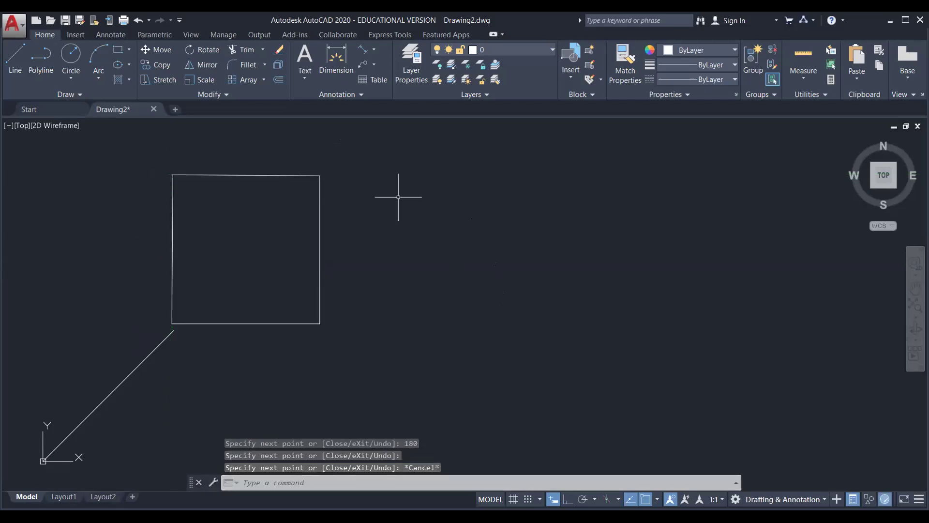
# Draw a roughly rectangular polyline beside the square, ending at its starting point, and finish the Polyline command.
pyautogui.moveTo(321, 232); pyautogui.dragTo(355, 215, button='middle')
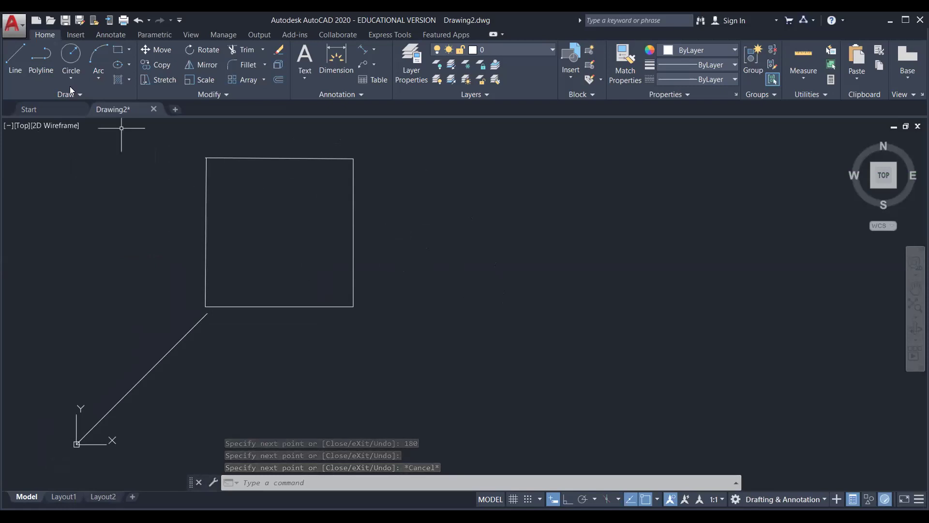
pyautogui.click(33, 63)
pyautogui.moveTo(514, 147); pyautogui.dragTo(473, 165, button='middle')
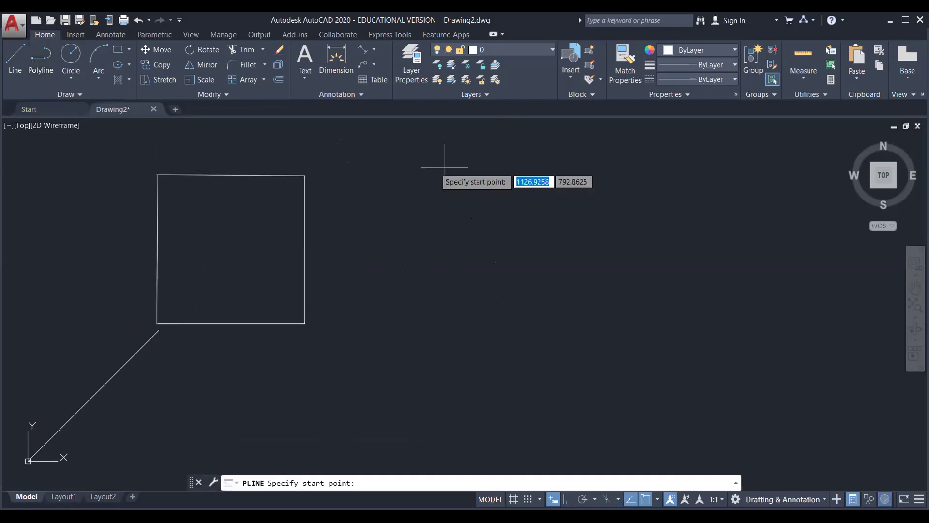
pyautogui.click(399, 171)
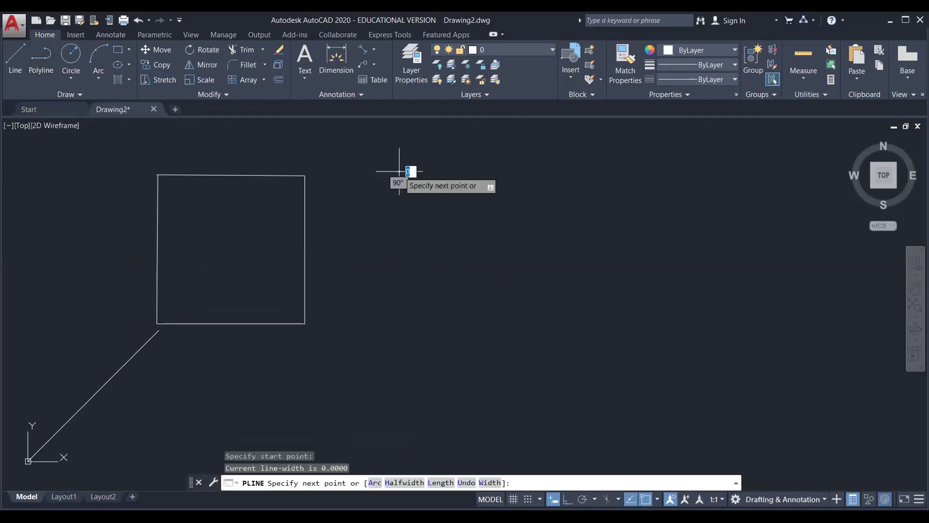
pyautogui.click(589, 172)
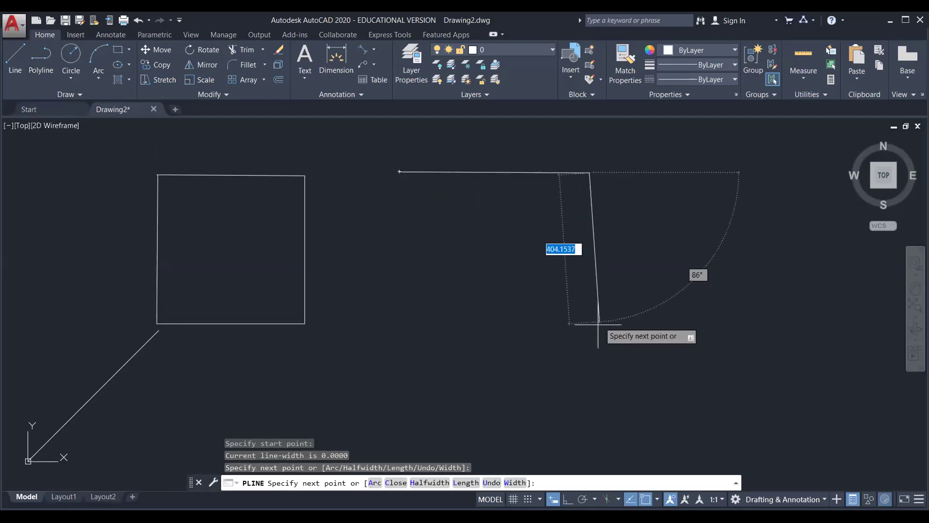
pyautogui.click(591, 319)
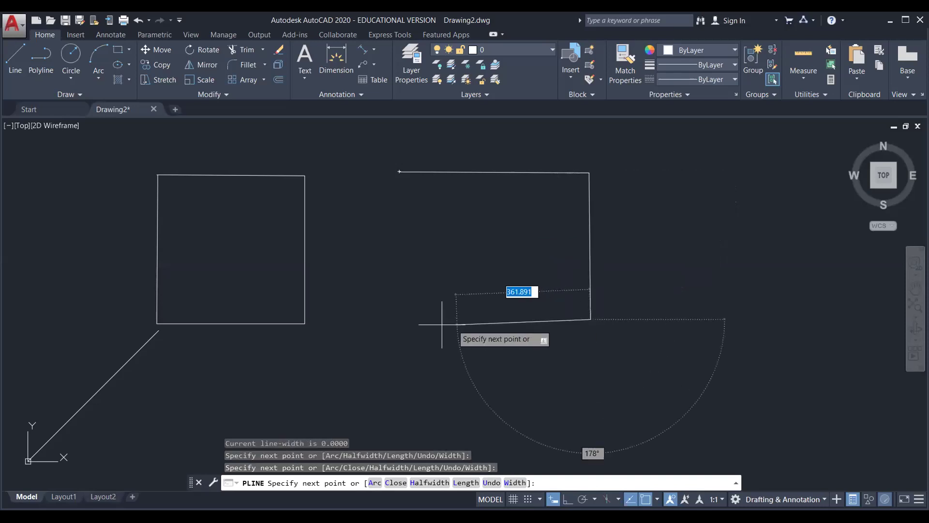
pyautogui.click(395, 318)
pyautogui.click(398, 171)
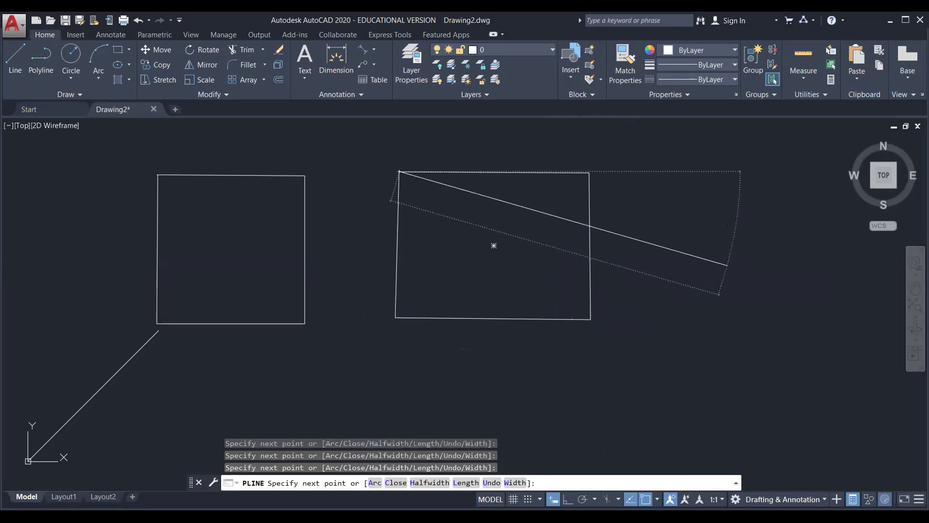
pyautogui.press('Escape')
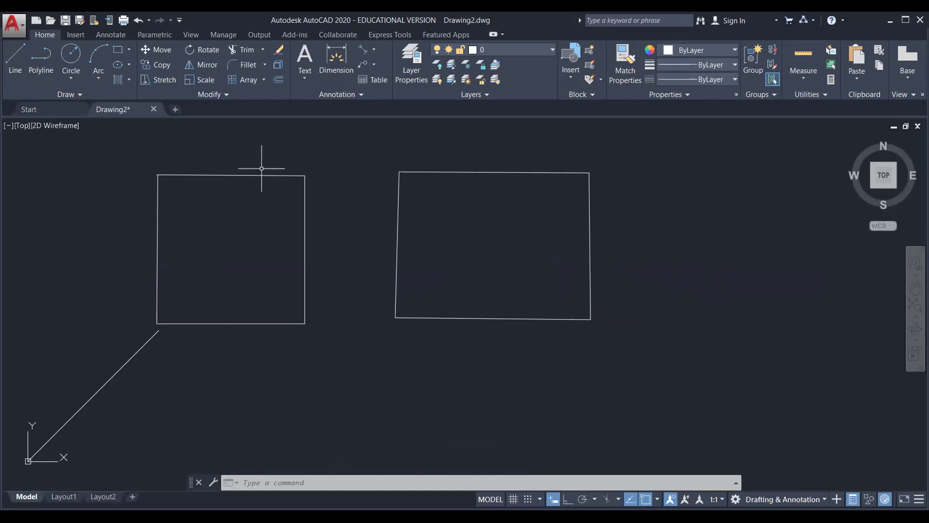
# Select the square's upper side and the polyline rectangle in turn to compare their properties, clearing each selection.
pyautogui.click(237, 173)
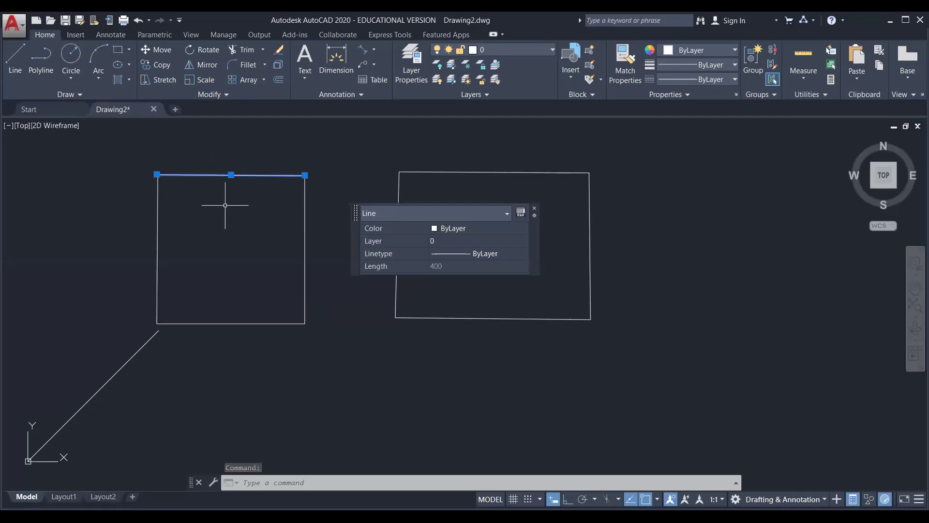
pyautogui.click(536, 211)
pyautogui.press('Escape')
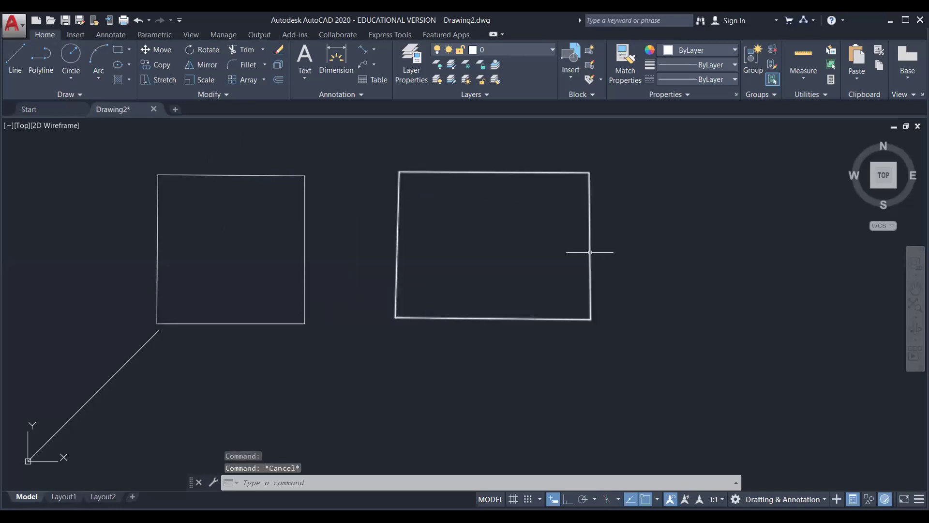
pyautogui.click(479, 171)
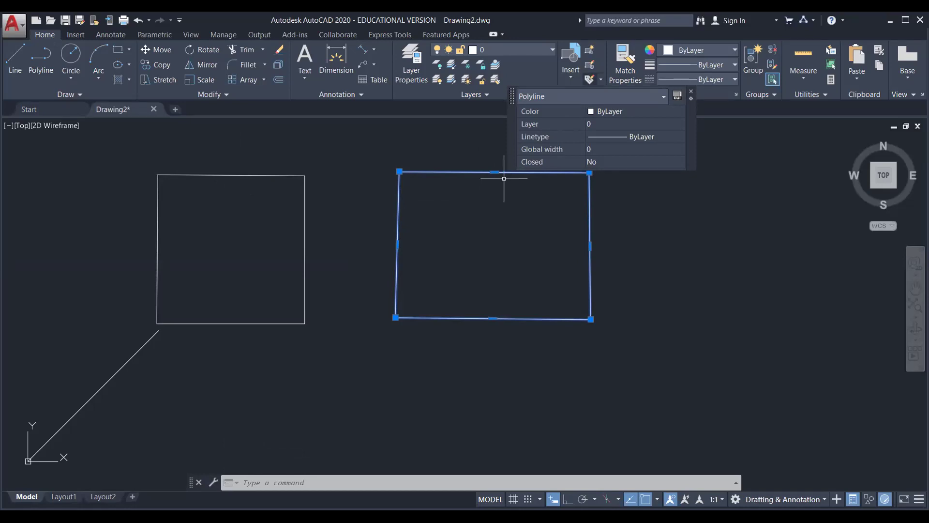
pyautogui.press('Escape')
# Delete the square's upper side and the whole polyline rectangle, and undo both deletions.
pyautogui.click(190, 175)
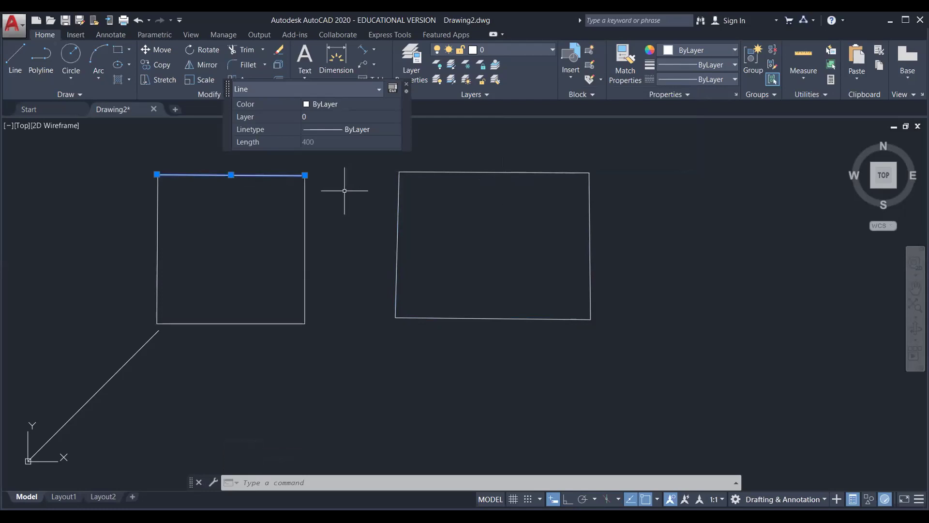
pyautogui.press('Delete')
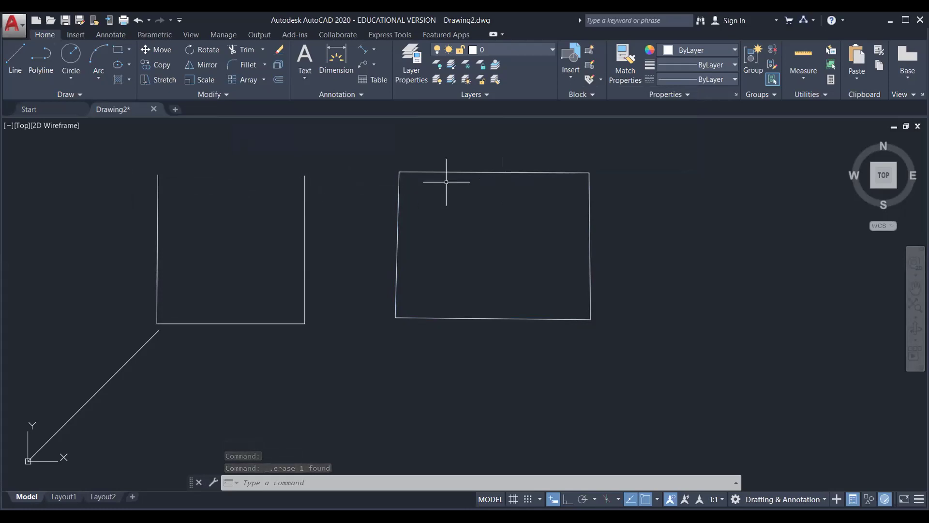
pyautogui.click(477, 172)
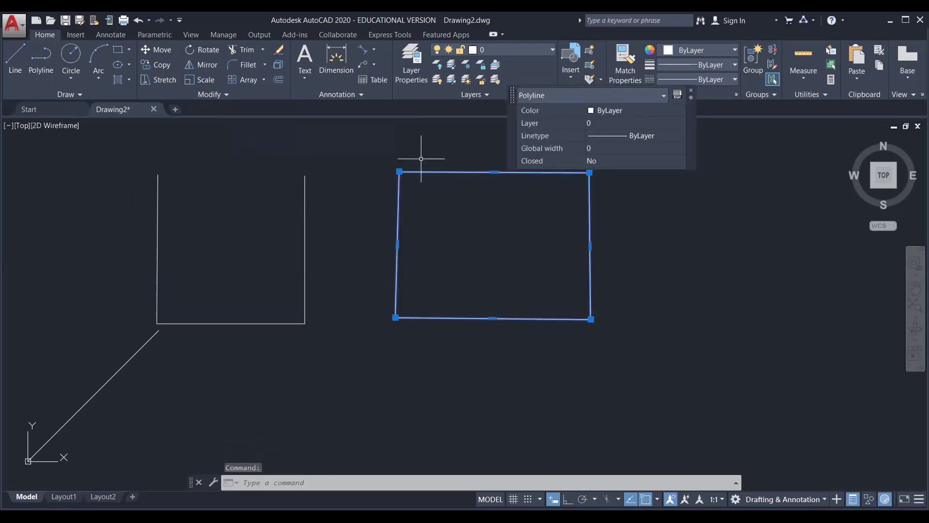
pyautogui.press('Delete')
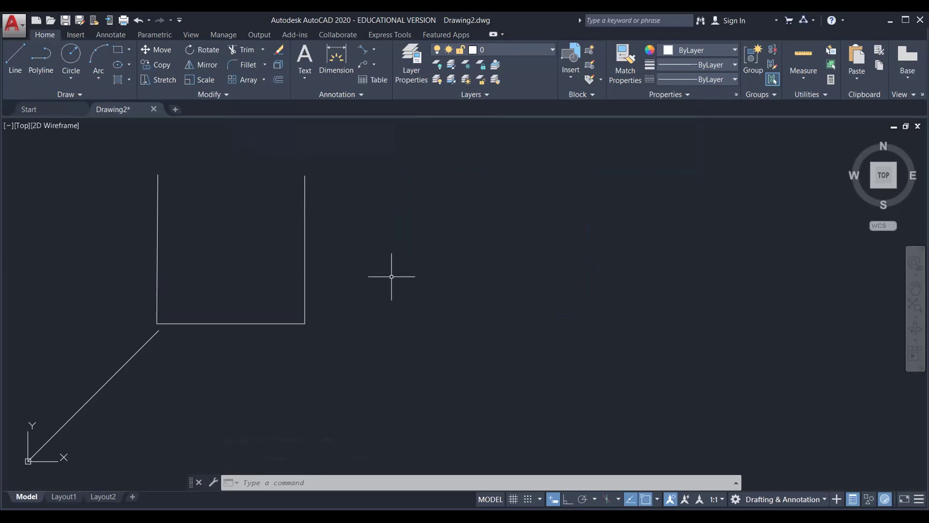
pyautogui.hotkey('ctrl', 'z')
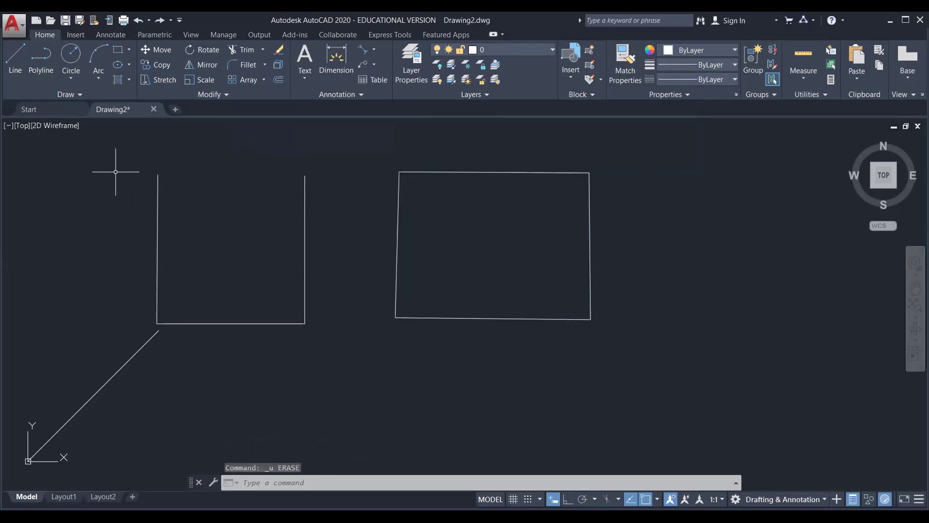
pyautogui.hotkey('ctrl', 'z')
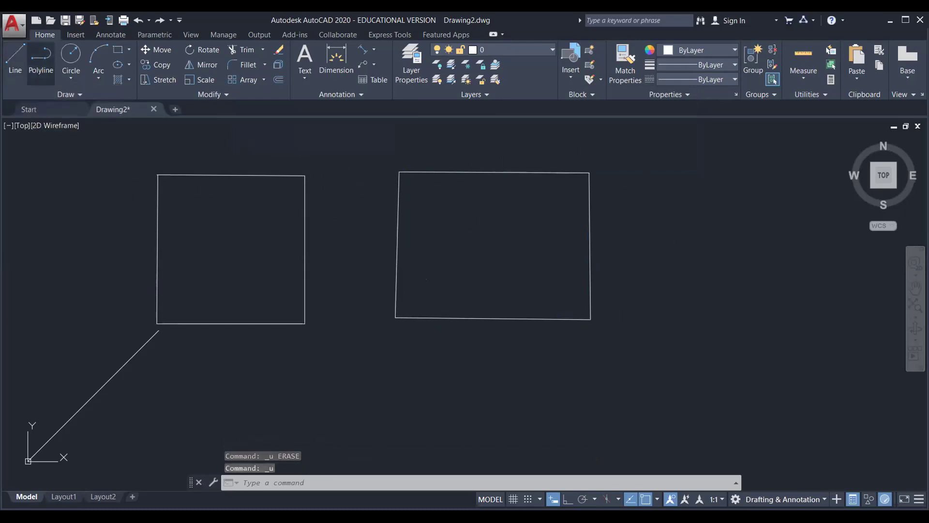
# Draw a Center, Radius circle with radius 100 centred on the polyline rectangle's upper-right corner.
pyautogui.moveTo(483, 275)
pyautogui.mouseDown(button='middle')
pyautogui.moveTo(405, 329)
pyautogui.moveTo(473, 290)
pyautogui.moveTo(446, 273)
pyautogui.mouseUp(button='middle')
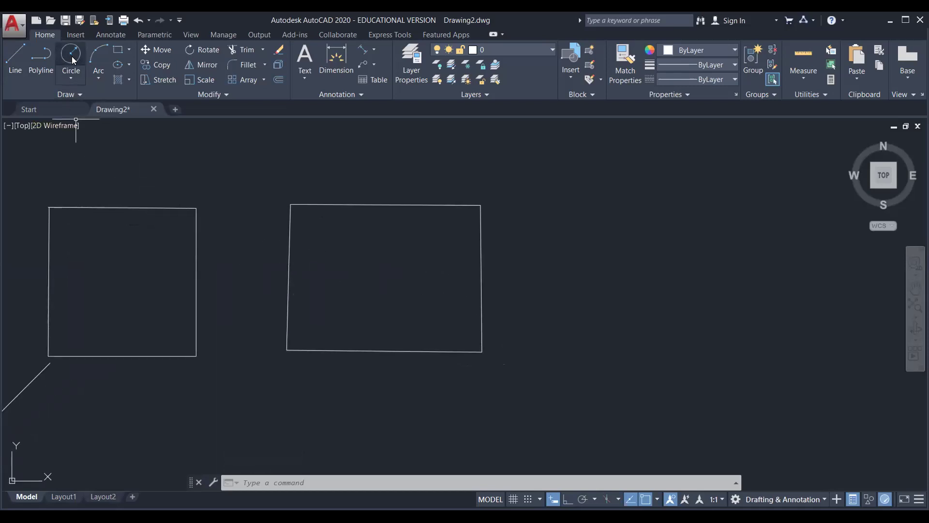
pyautogui.moveTo(690, 215); pyautogui.dragTo(678, 283, button='middle')
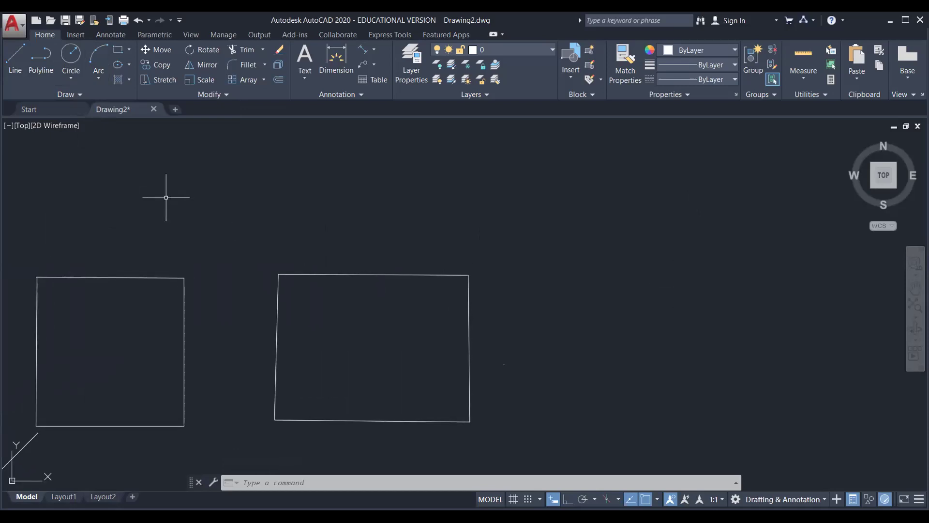
pyautogui.click(73, 79)
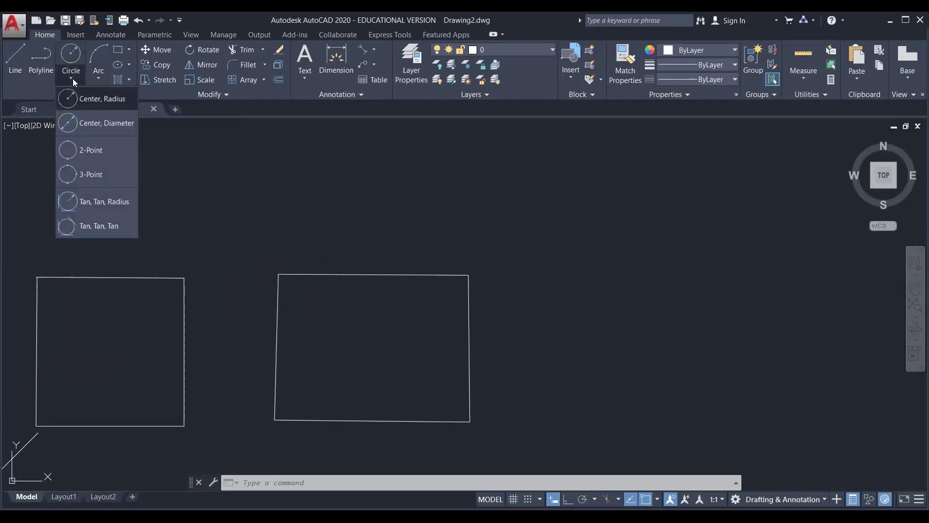
pyautogui.click(97, 98)
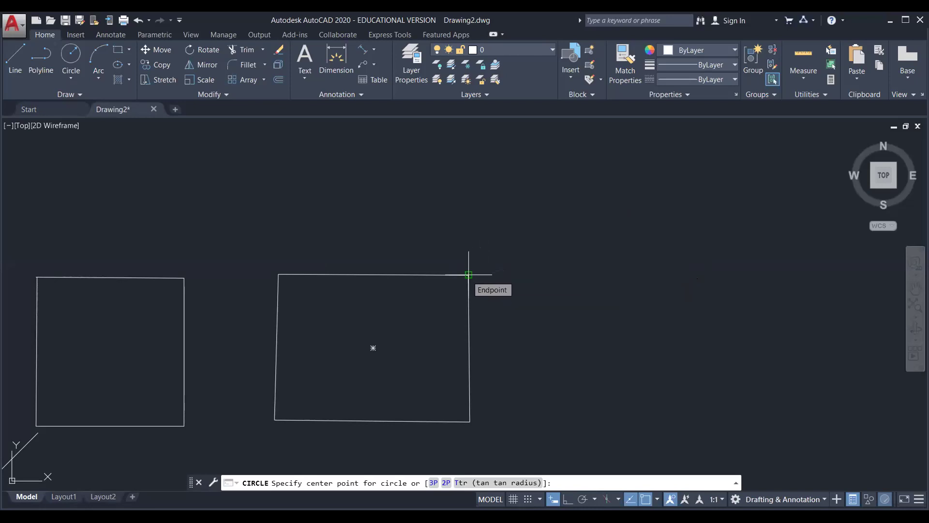
pyautogui.click(468, 274)
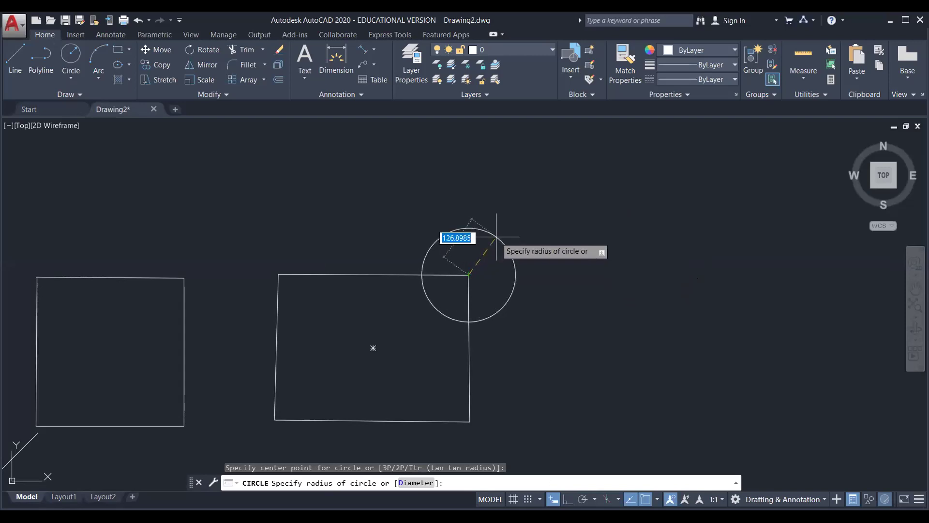
pyautogui.write('100')
pyautogui.press('Return')
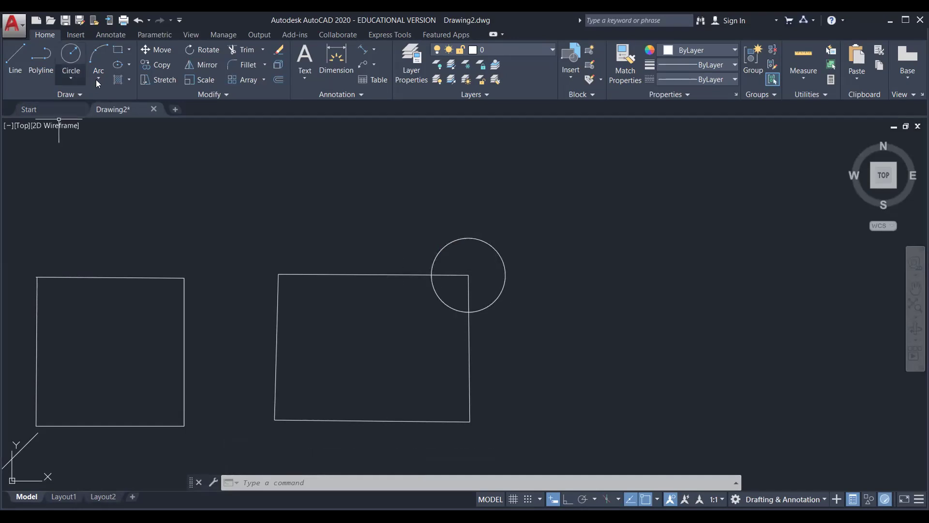
# Draw a Center, Diameter circle with diameter 200 centred on the polyline rectangle's upper-left corner.
pyautogui.click(78, 74)
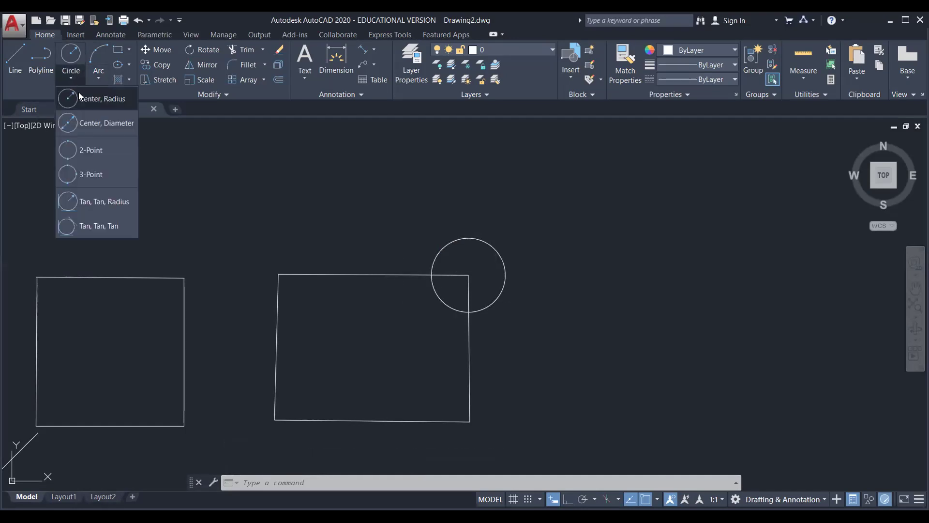
pyautogui.click(87, 124)
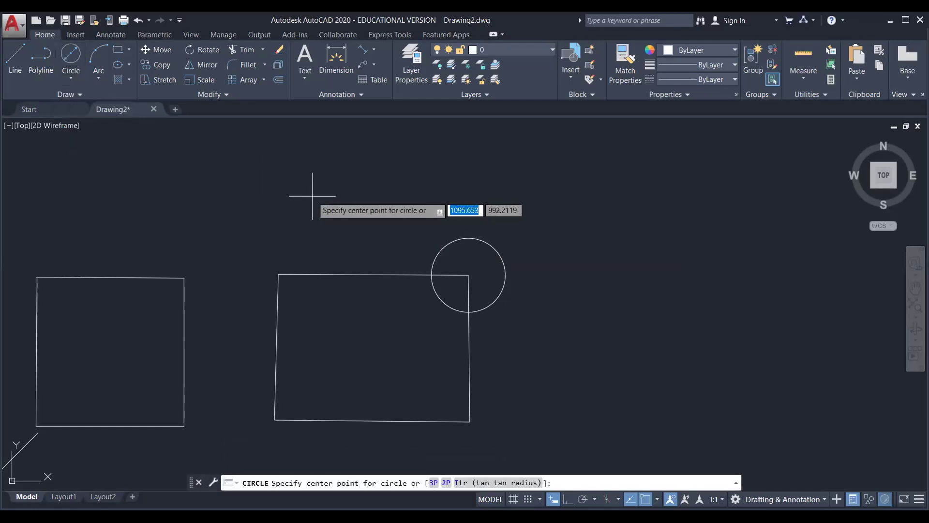
pyautogui.click(278, 274)
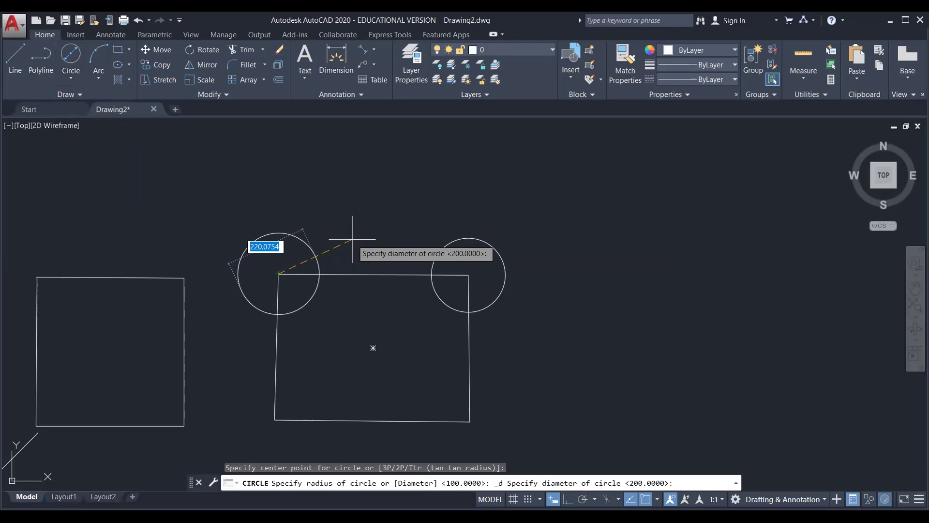
pyautogui.write('200')
pyautogui.press('Return')
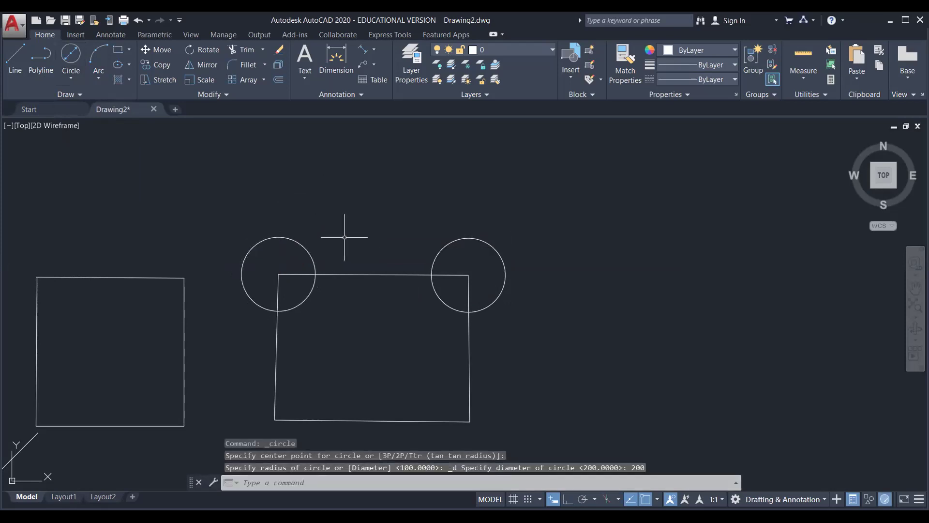
pyautogui.click(71, 77)
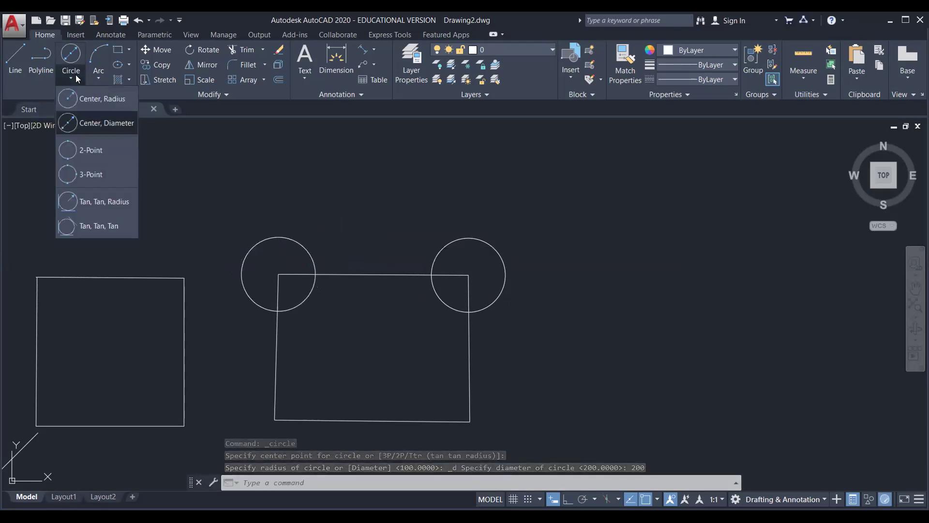
pyautogui.click(107, 124)
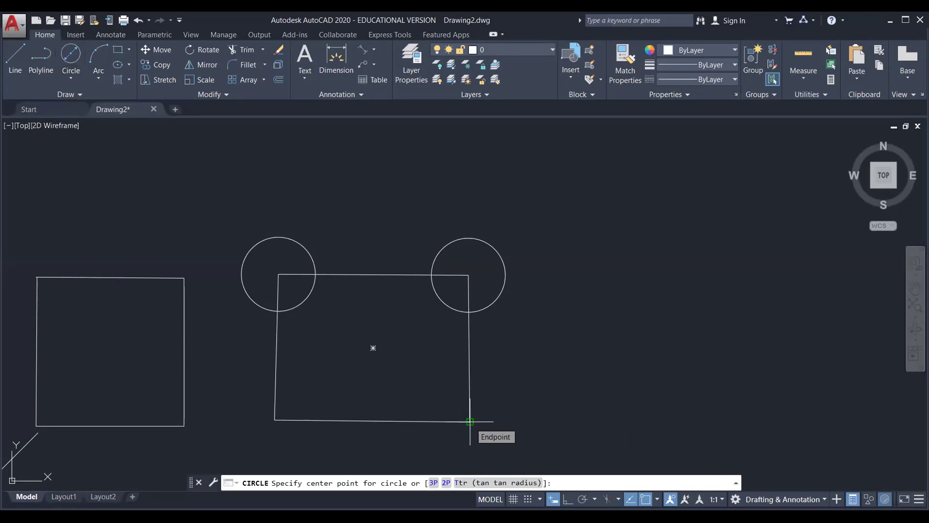
pyautogui.press('Escape')
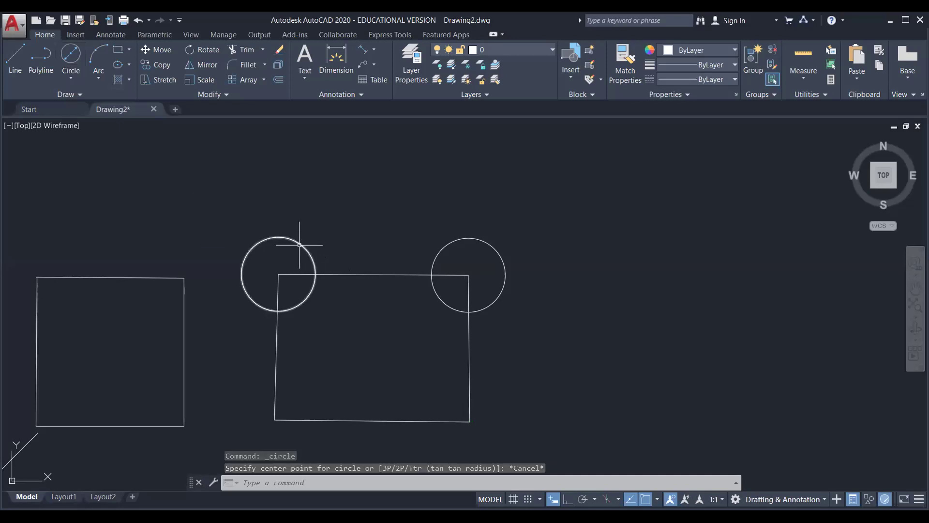
# Draw a Center, Diameter circle with diameter 500 centred in the empty space above the rectangle's upper-right part.
pyautogui.click(77, 76)
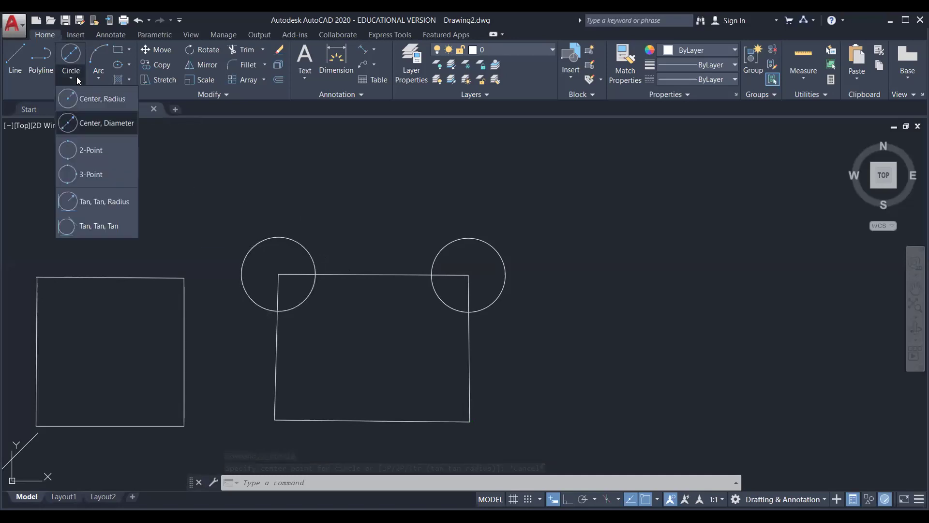
pyautogui.click(109, 125)
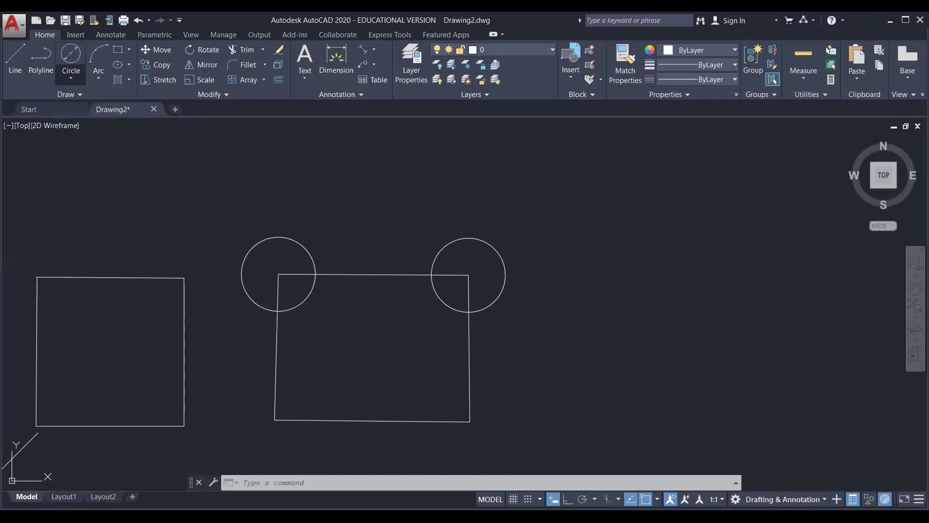
pyautogui.click(442, 184)
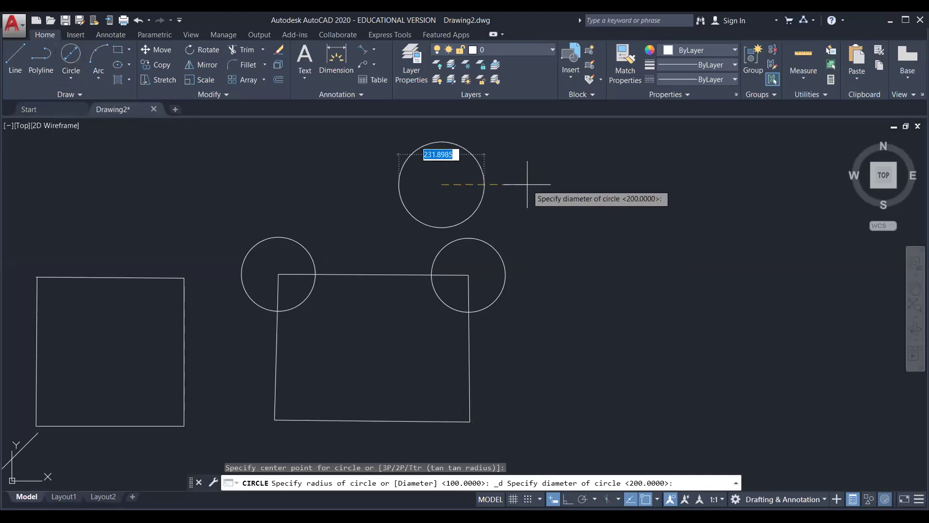
pyautogui.write('500')
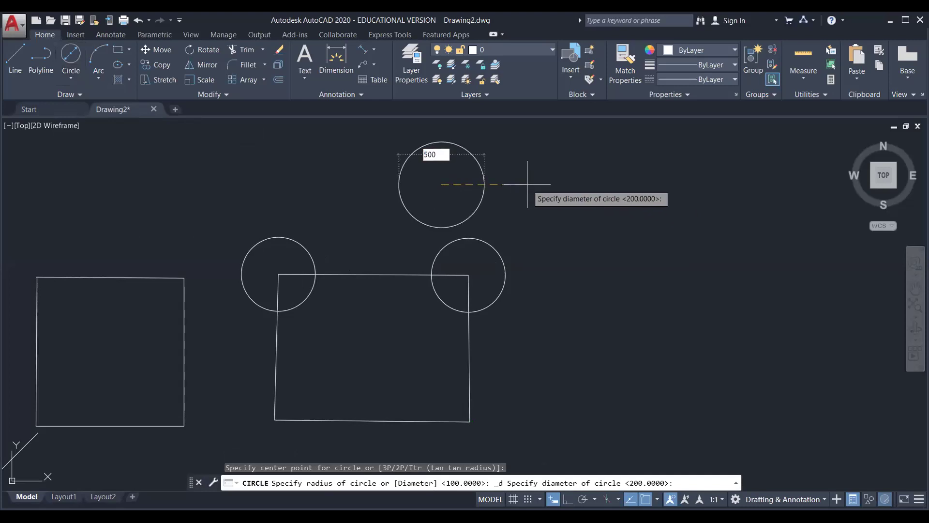
pyautogui.press('Return')
pyautogui.moveTo(608, 280); pyautogui.dragTo(602, 352, button='middle')
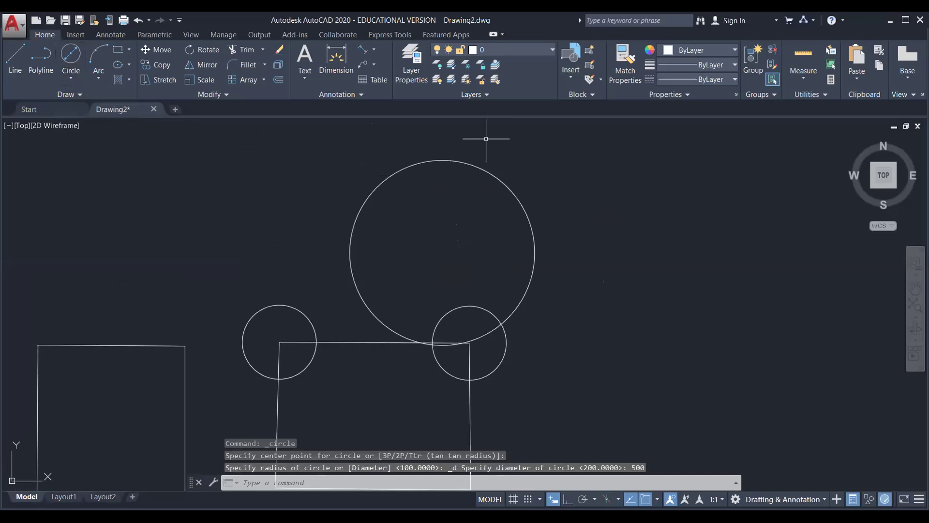
# Open the list of circle construction methods for another circle.
pyautogui.moveTo(498, 353); pyautogui.dragTo(625, 284, button='middle')
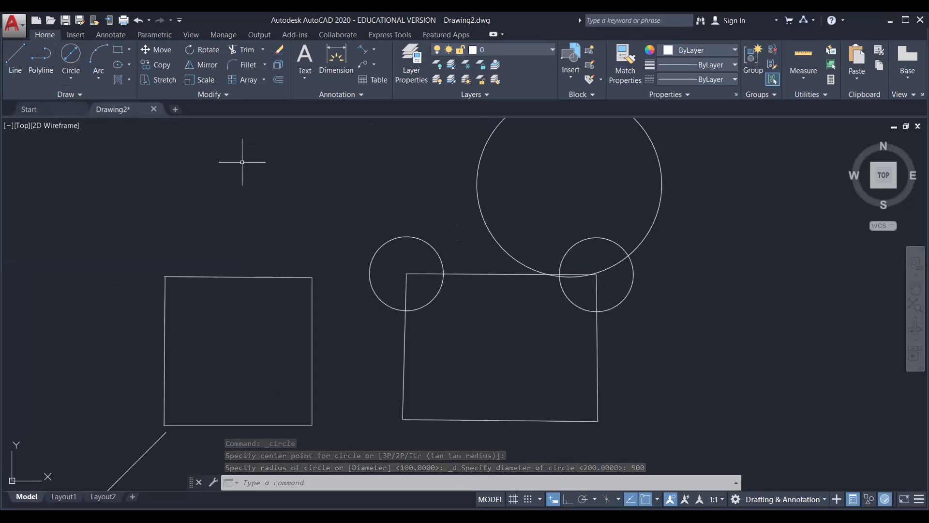
pyautogui.click(76, 76)
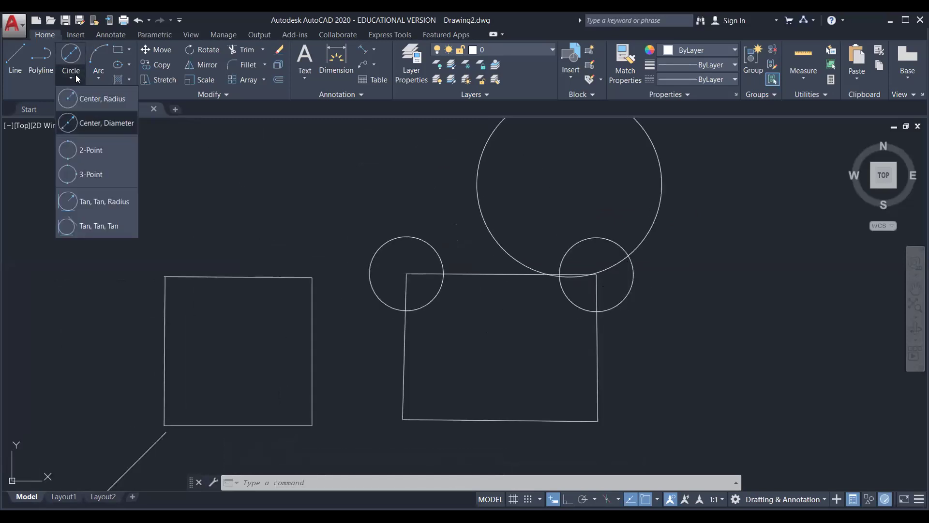